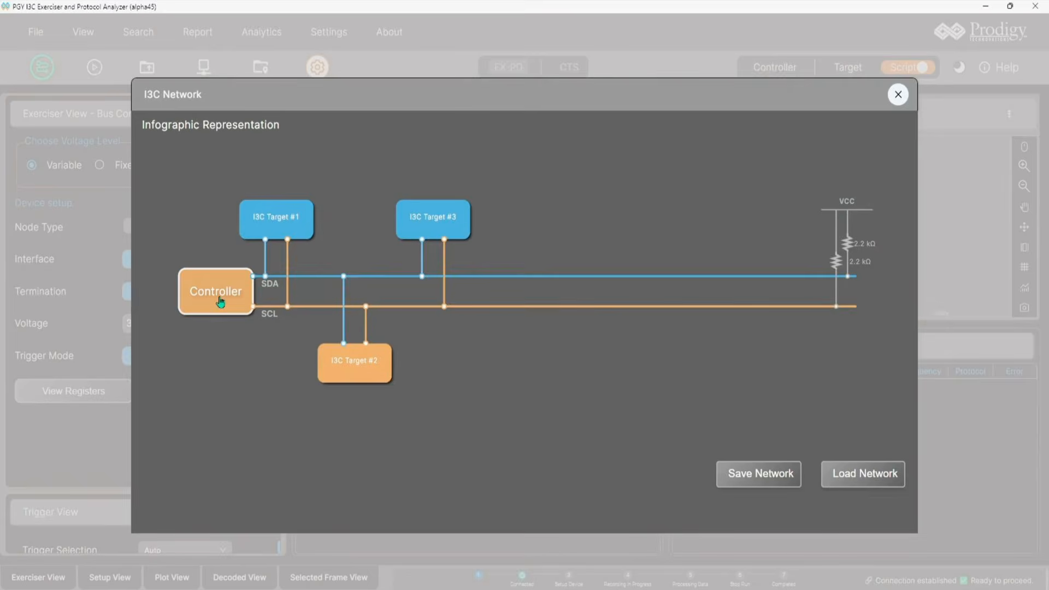
Step: Close the I3C network diagram and switch the exerciser from Script to UI mode
left_click(898, 95)
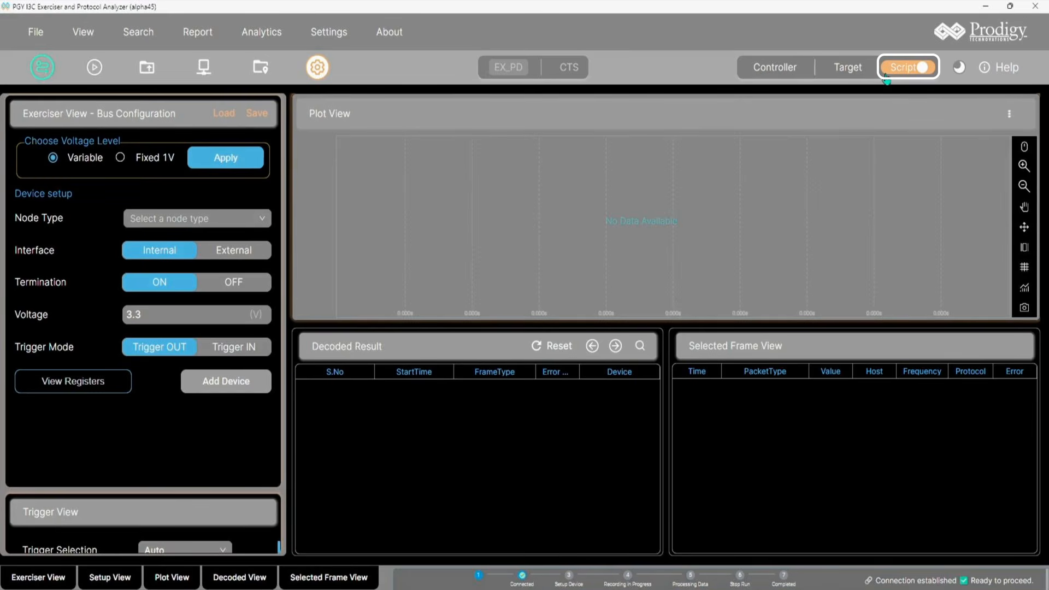
left_click(905, 78)
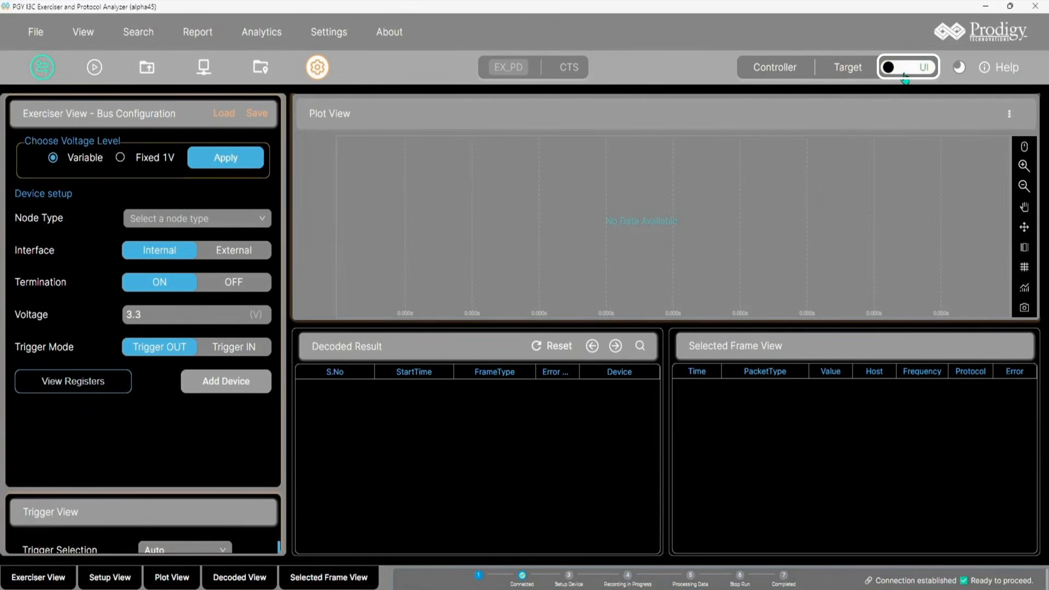
left_click(905, 78)
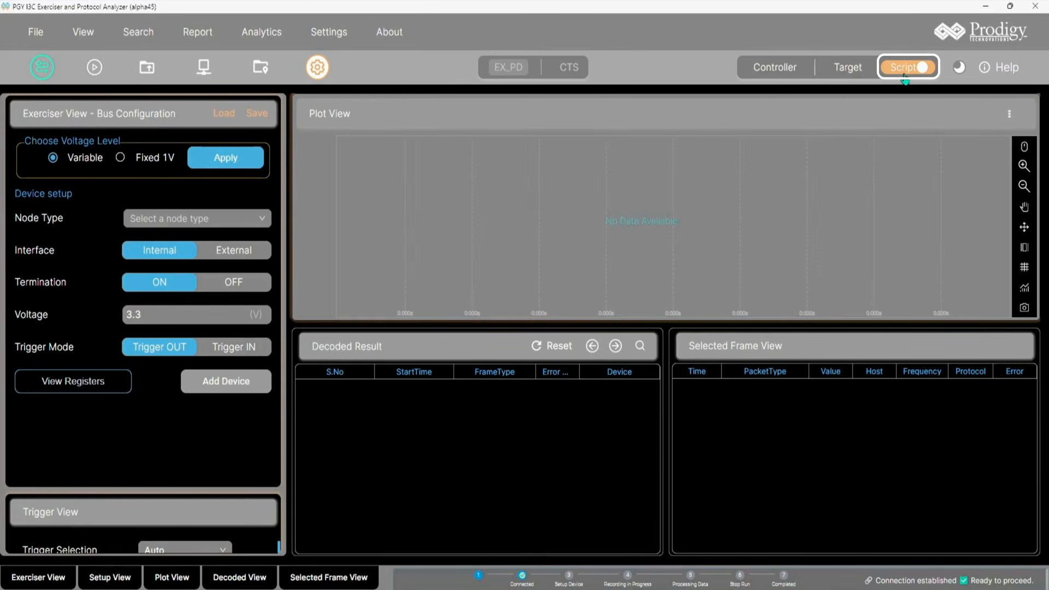
left_click(905, 68)
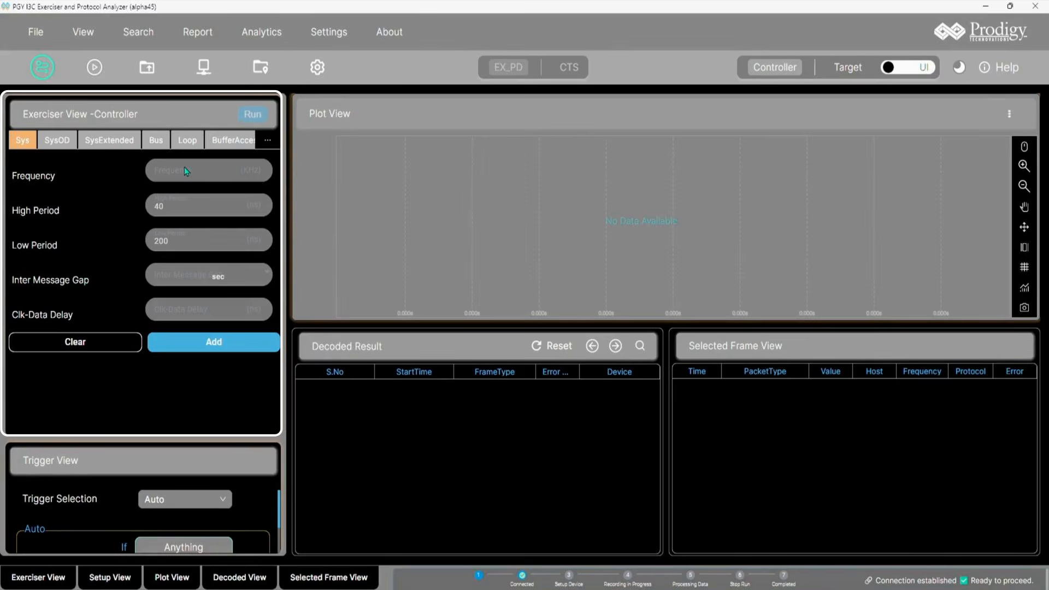
Step: Browse the SysOD, SysExtended, Sys and Bus controller tabs and widen the Exerciser View panel
left_click(62, 141)
left_click(104, 140)
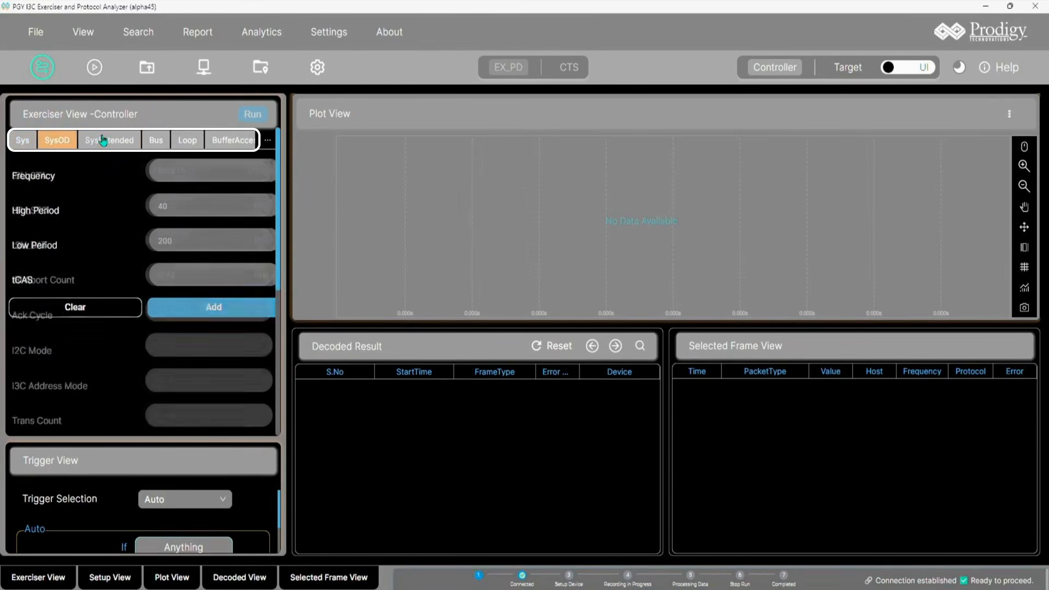
left_click(18, 143)
left_click(156, 143)
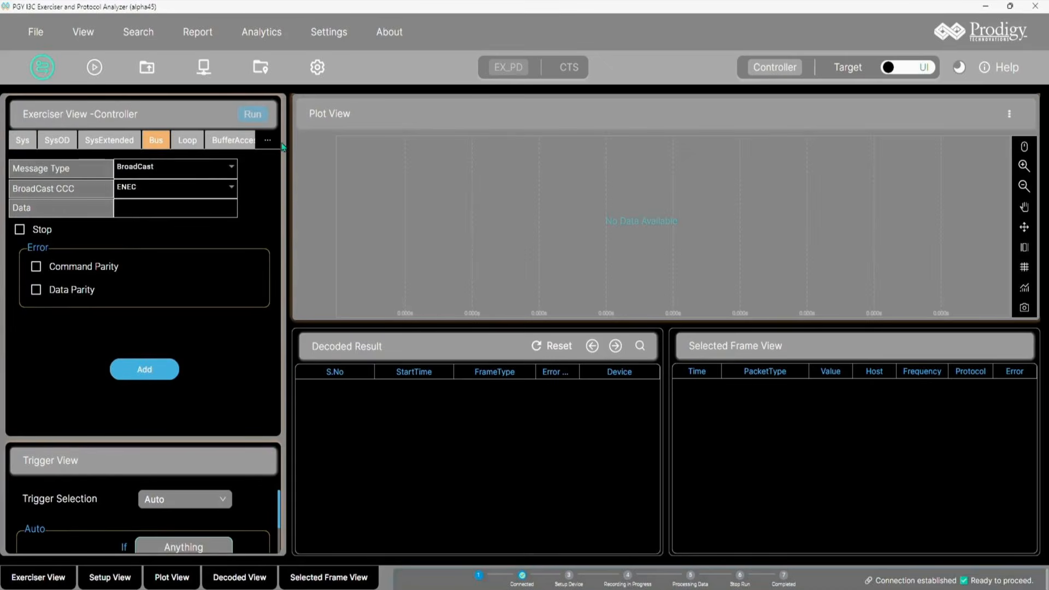
left_click_drag(288, 151, 370, 174)
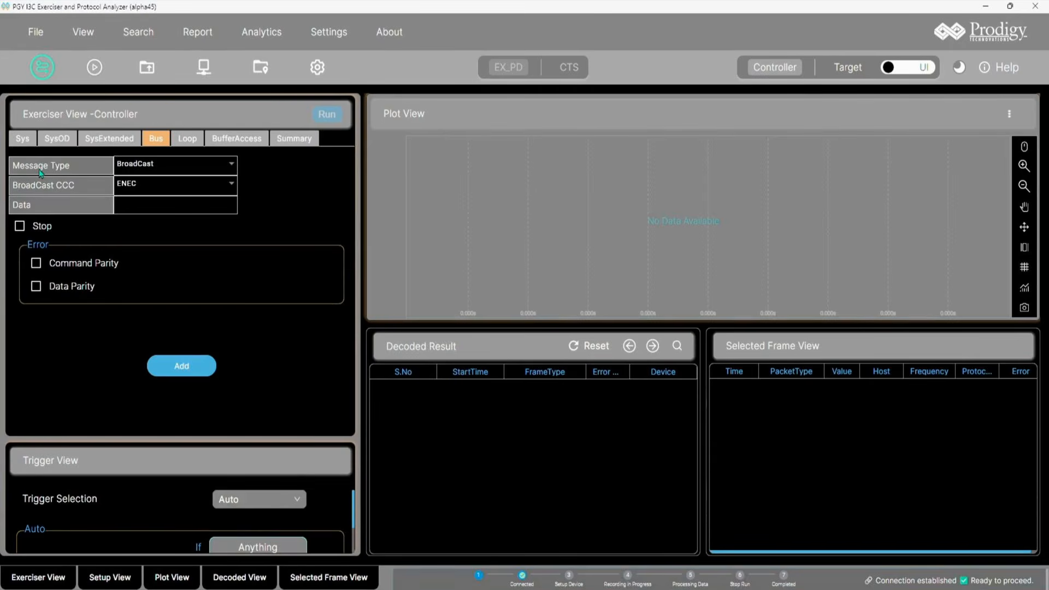
Step: On the Sys tab, set the Frequency to 500, keeping High Period 40 and Low Period 200
left_click(23, 139)
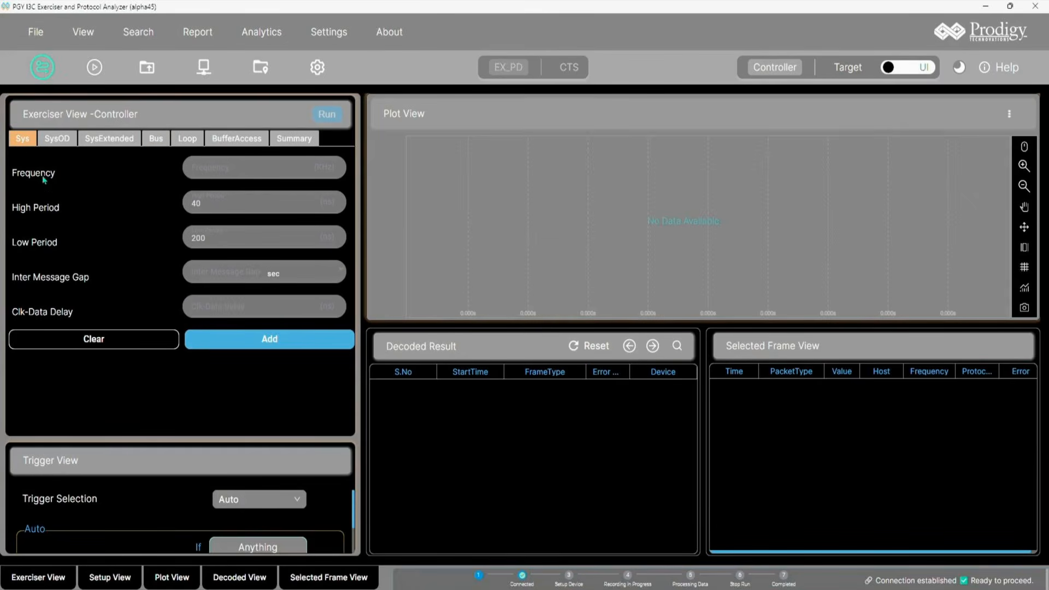
left_click(32, 145)
left_click(221, 170)
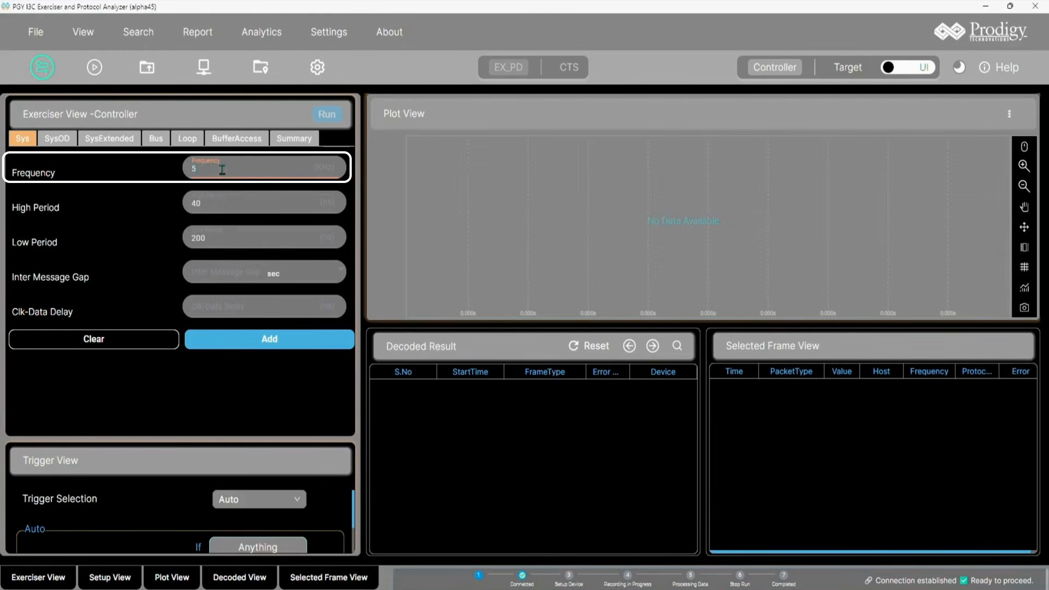
type("500")
key("Tab")
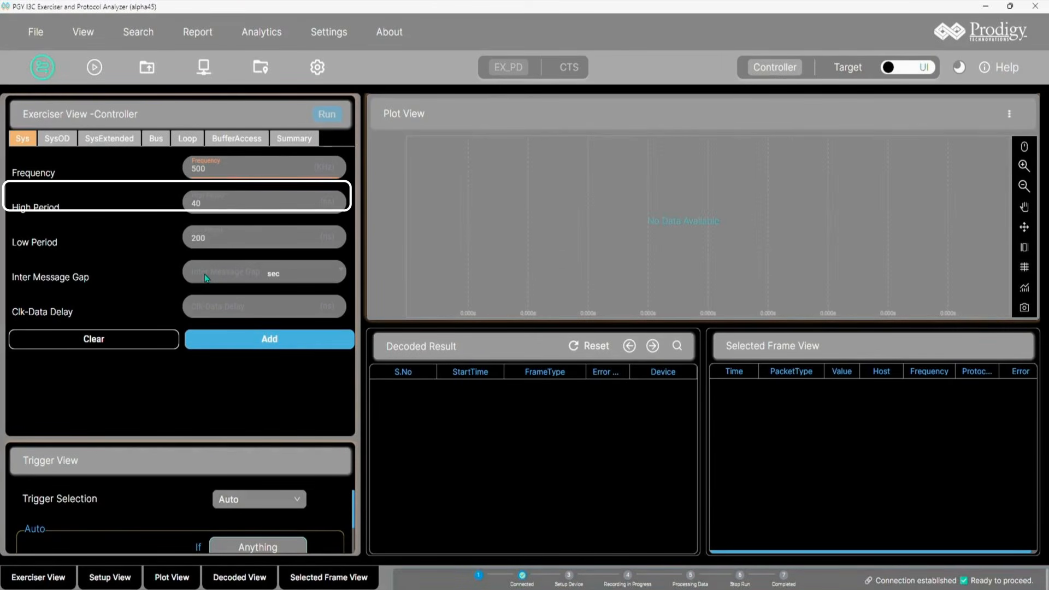
key("Tab")
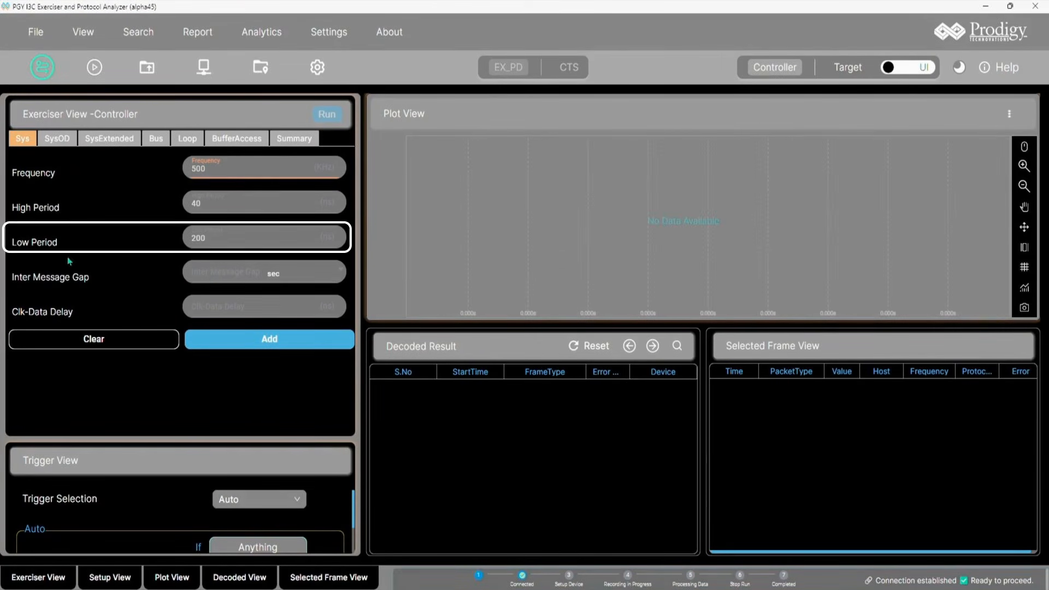
key("Tab")
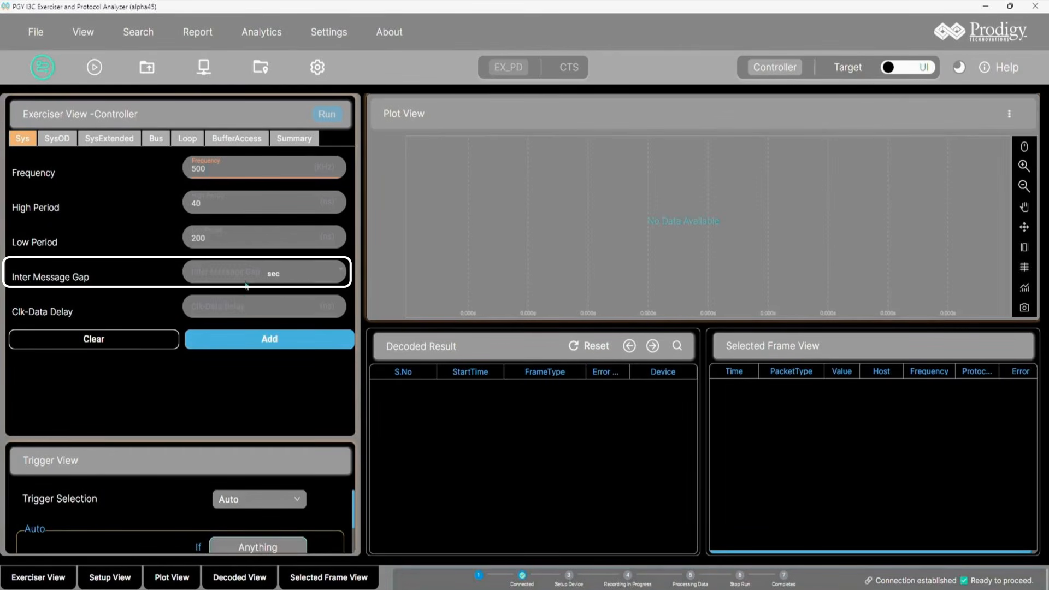
Step: Set the Clk-Data Delay to 10, add the Sys settings to the script and check the summary list
left_click(302, 283)
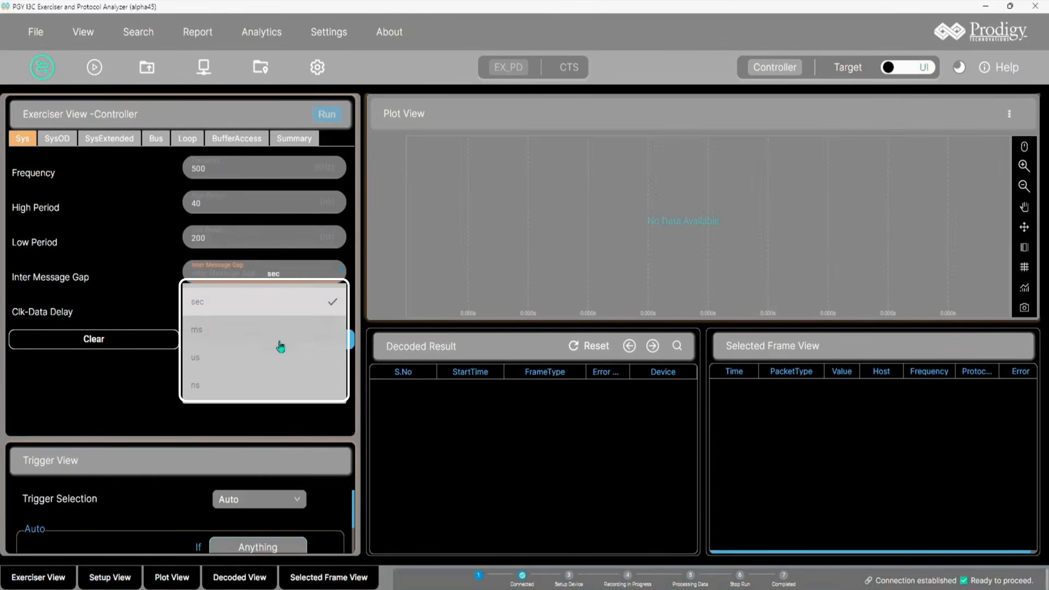
left_click(71, 425)
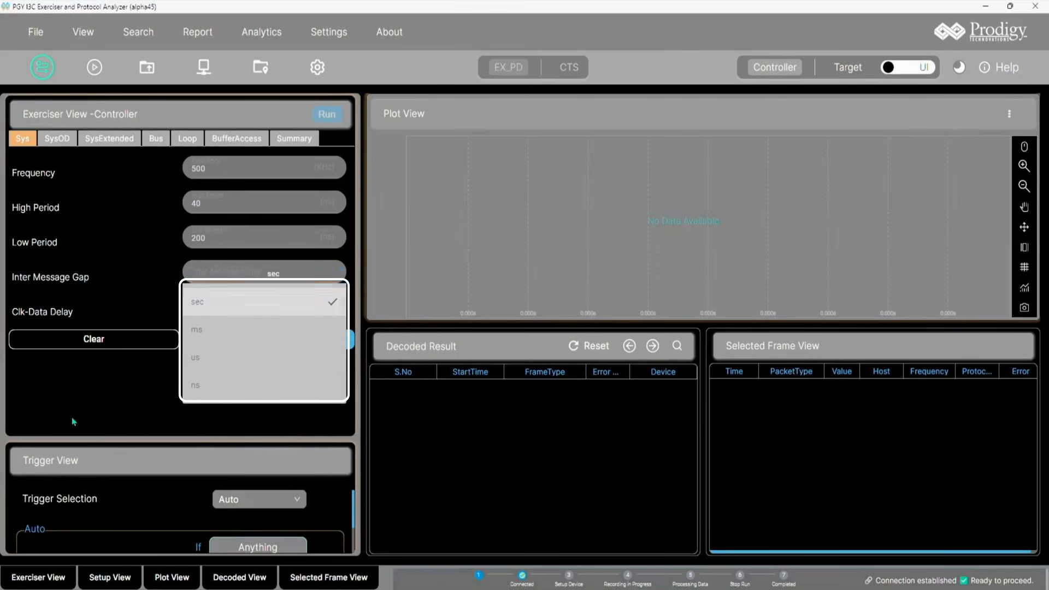
left_click(239, 307)
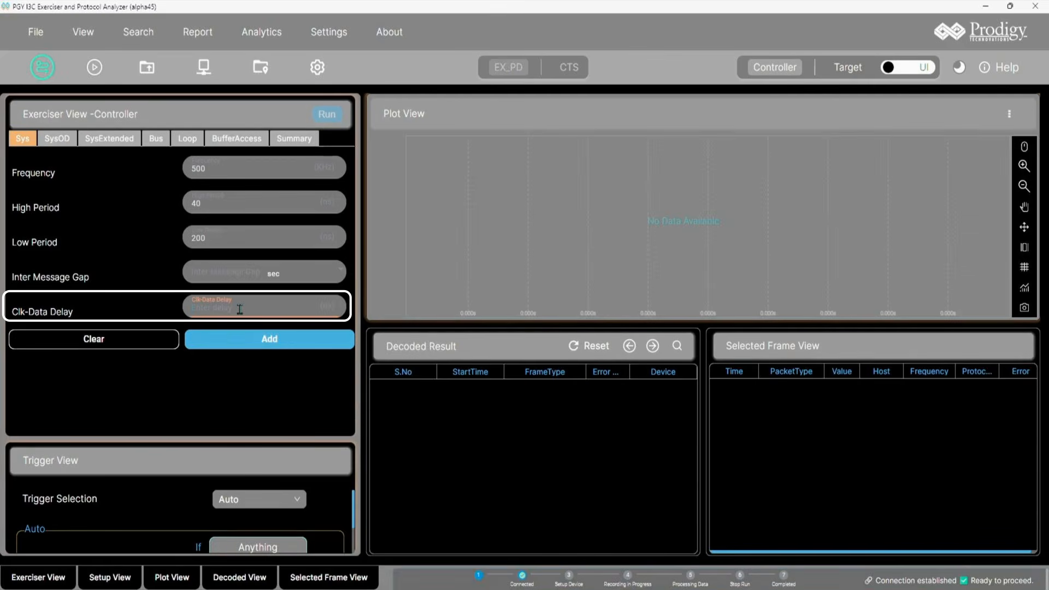
type("10")
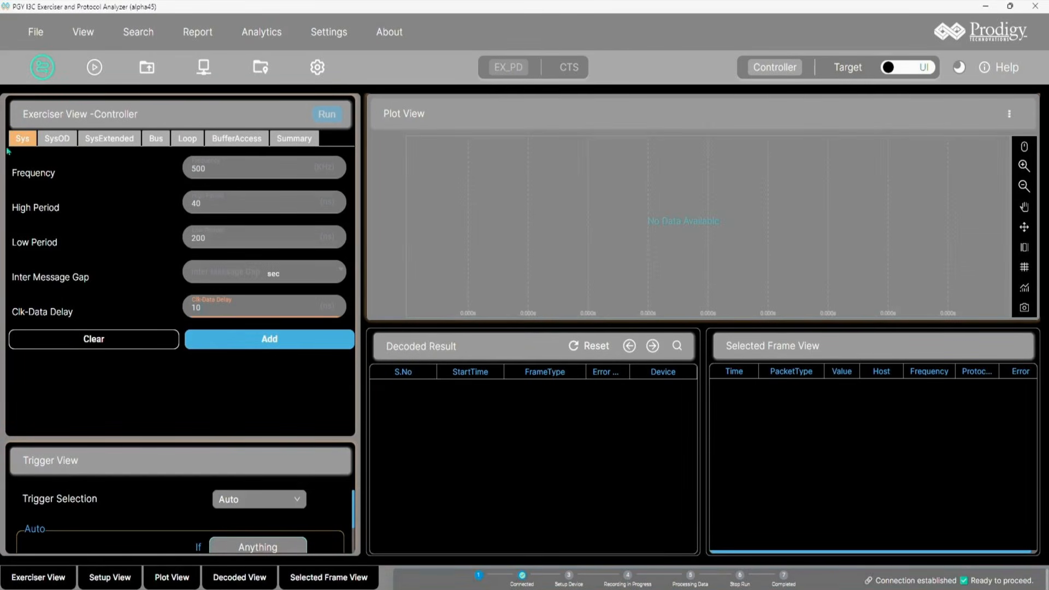
left_click(236, 343)
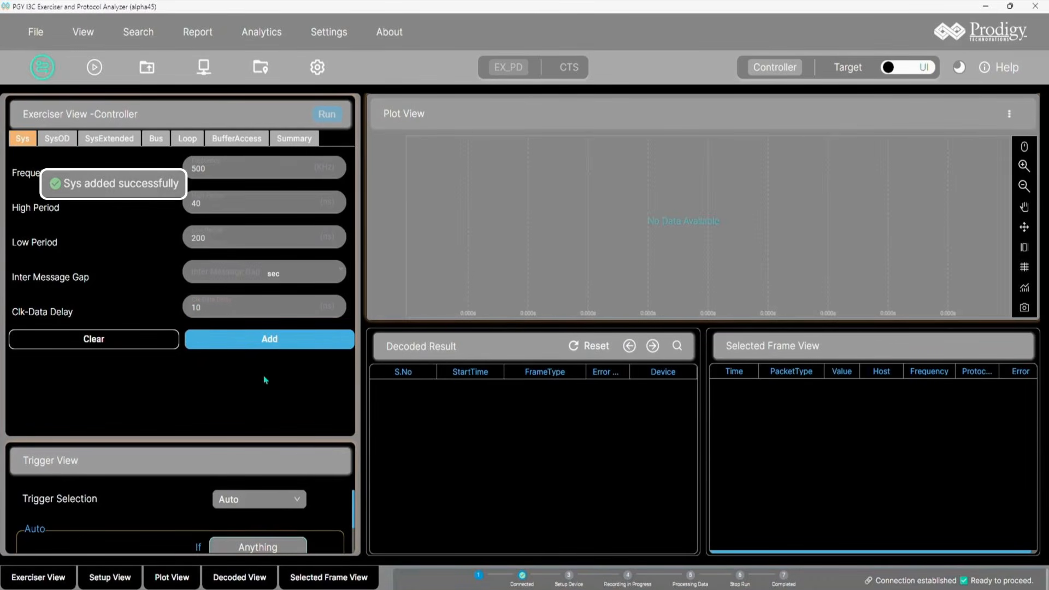
left_click(303, 140)
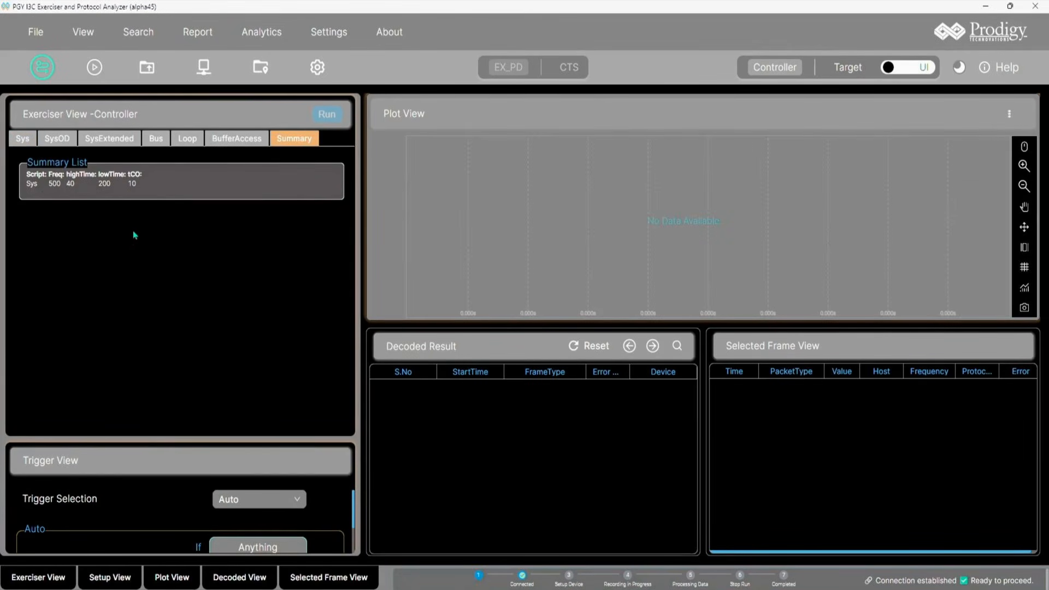
Step: On the SysOD tab, set Frequency to 500 and tCAS to 2000, add it, and check the summary list
left_click(57, 139)
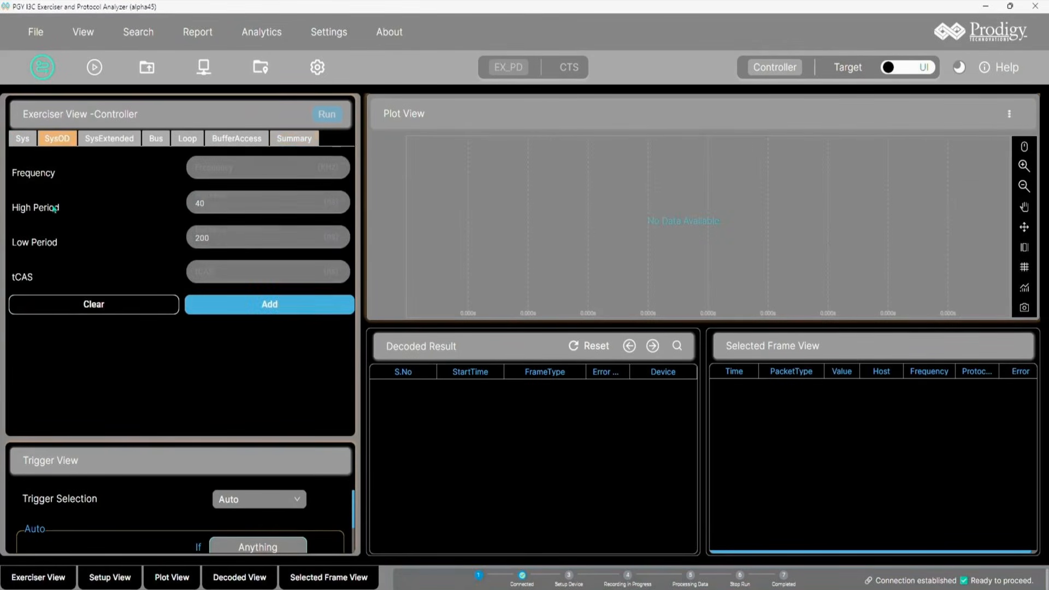
left_click(235, 169)
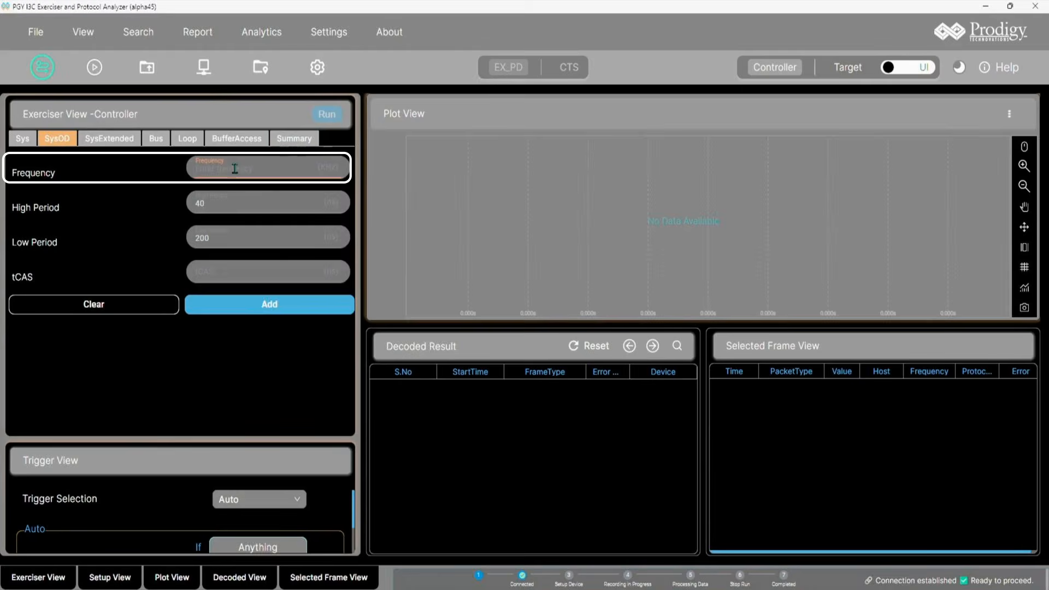
type("500")
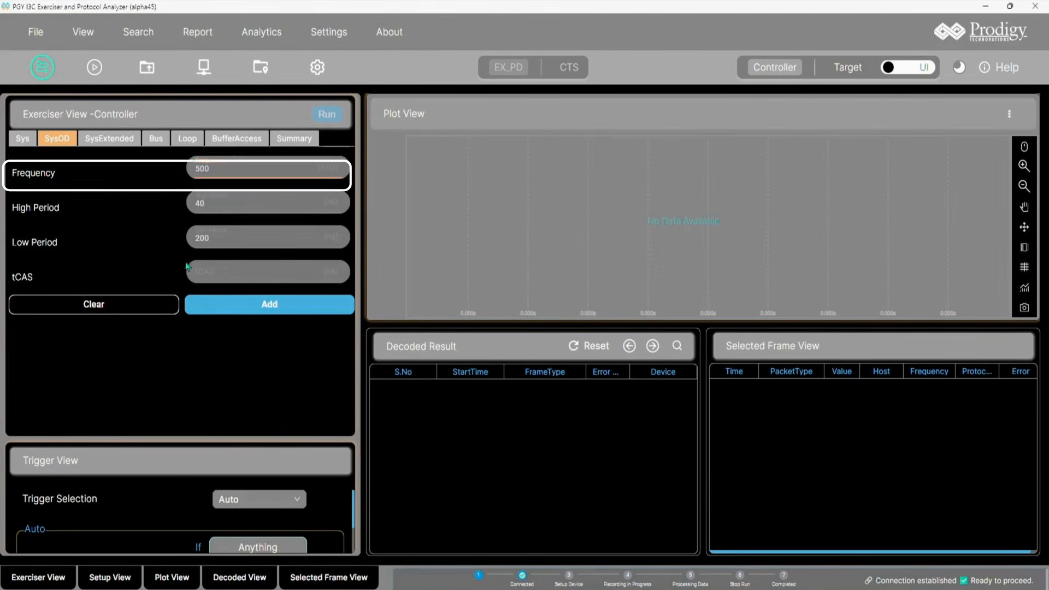
left_click(216, 269)
type("2")
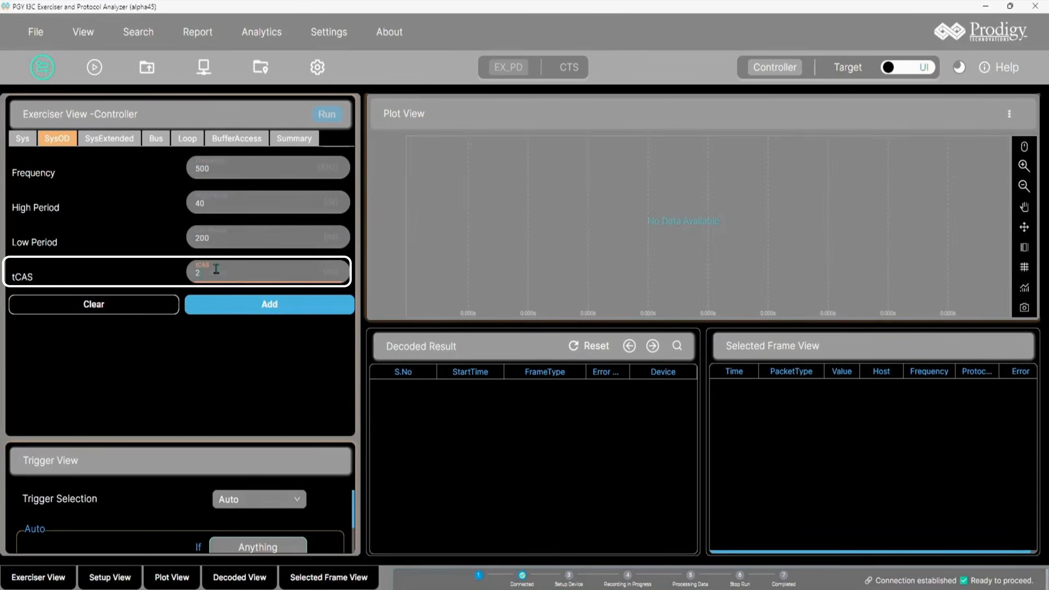
type("000")
left_click(274, 309)
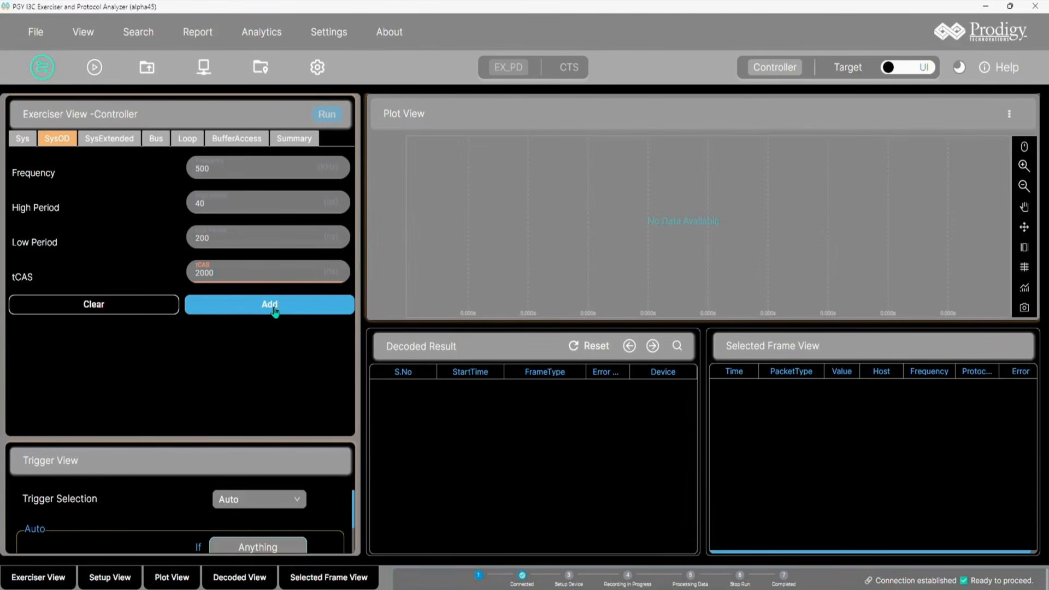
left_click(275, 309)
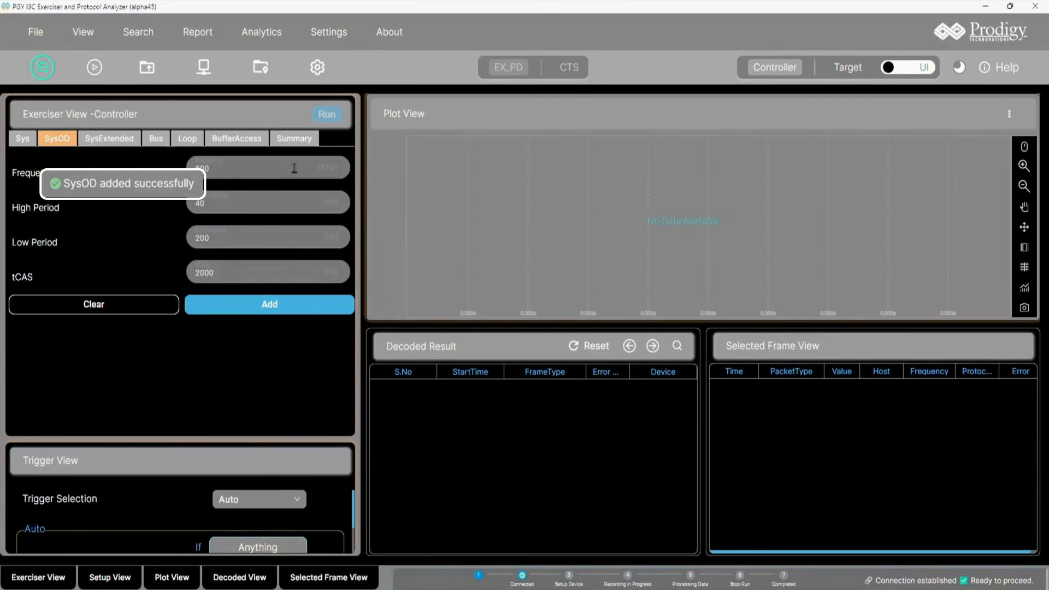
left_click(309, 141)
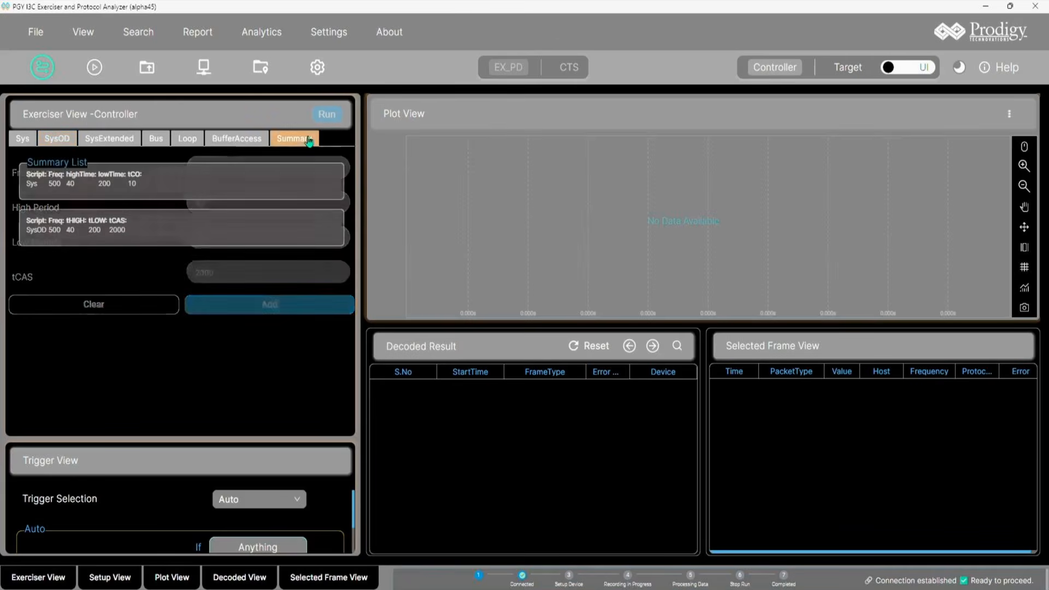
Step: On the SysExtended tab, set tSU_STA to 20 and tSU_STO to 50, add it, and check the summary list
left_click(112, 144)
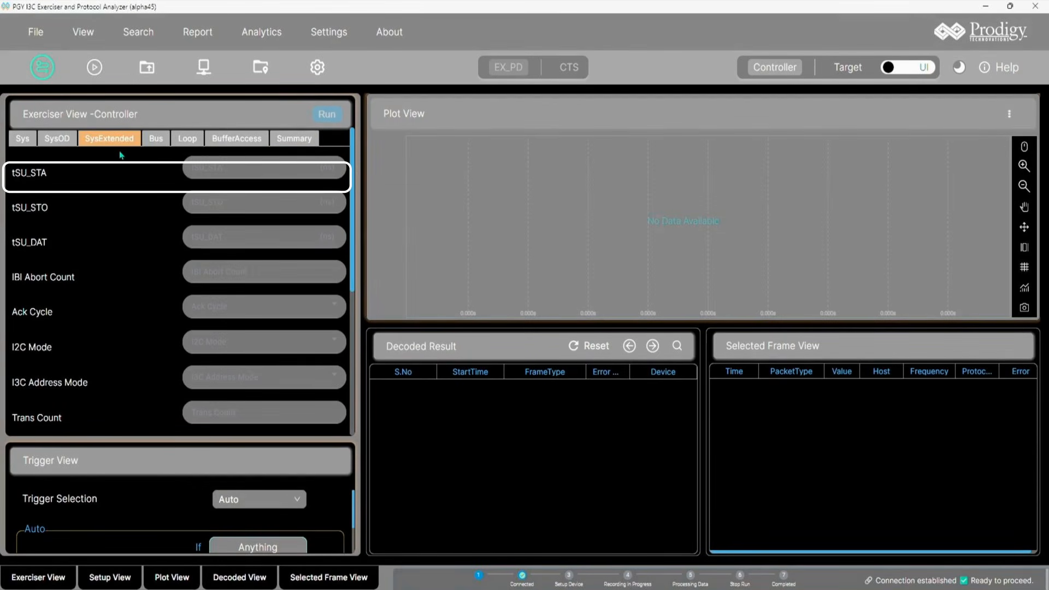
left_click(247, 173)
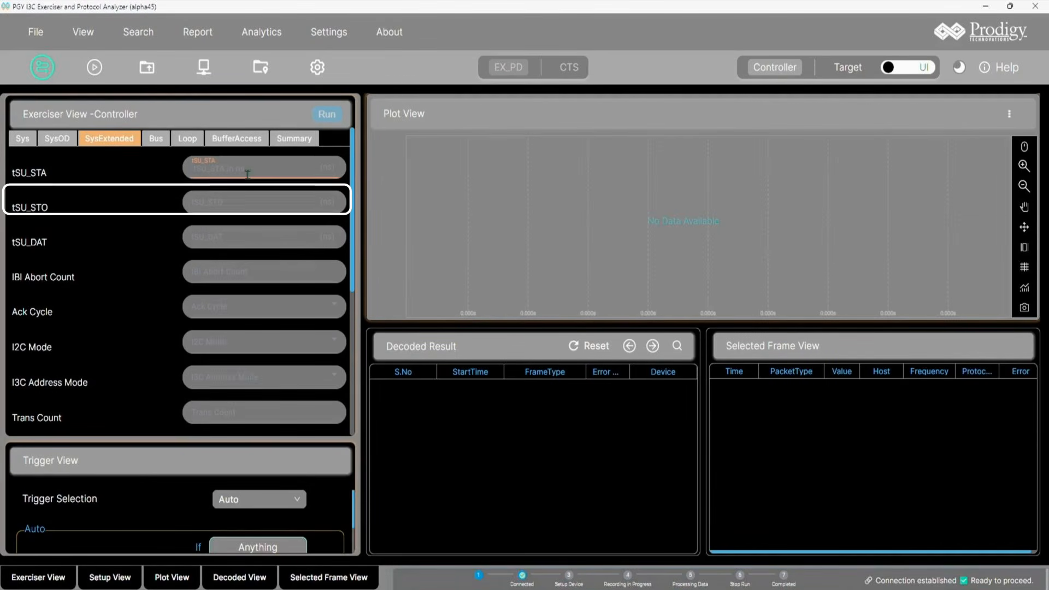
left_click(241, 204)
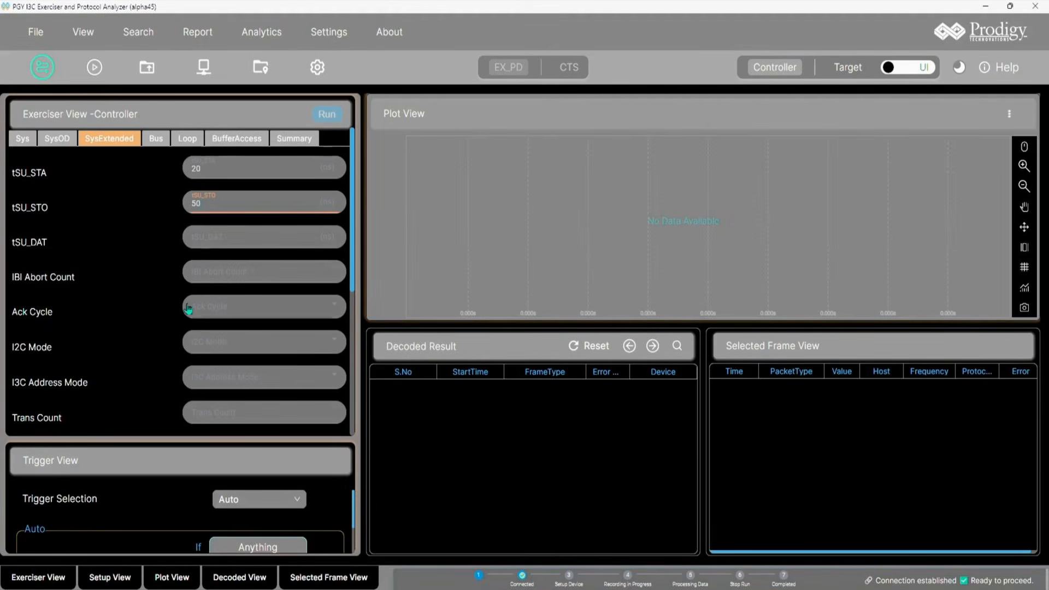
scroll(188, 365, "down", 2)
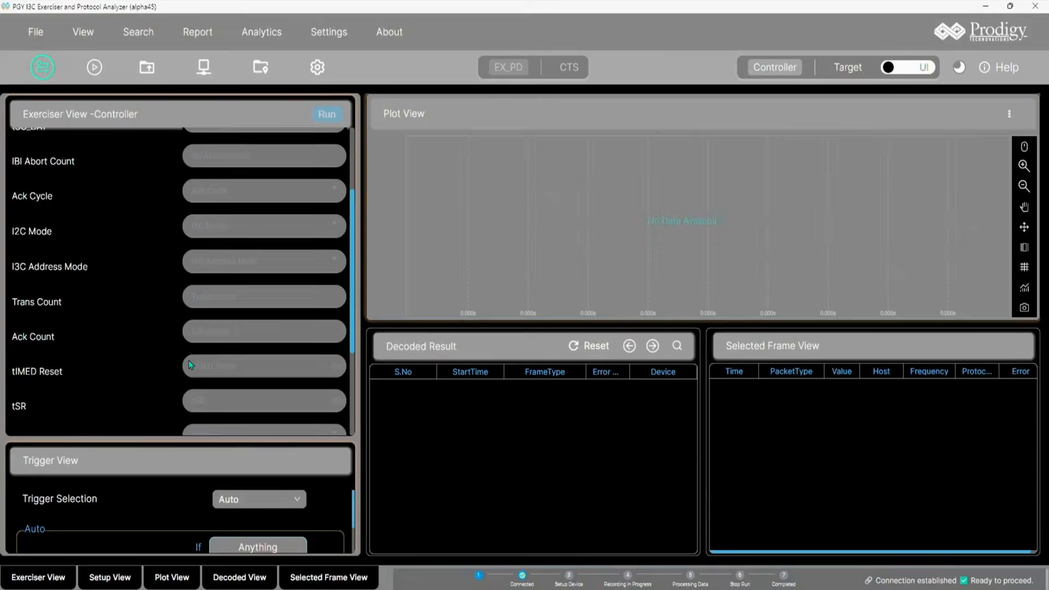
scroll(188, 362, "down", 3)
left_click(233, 424)
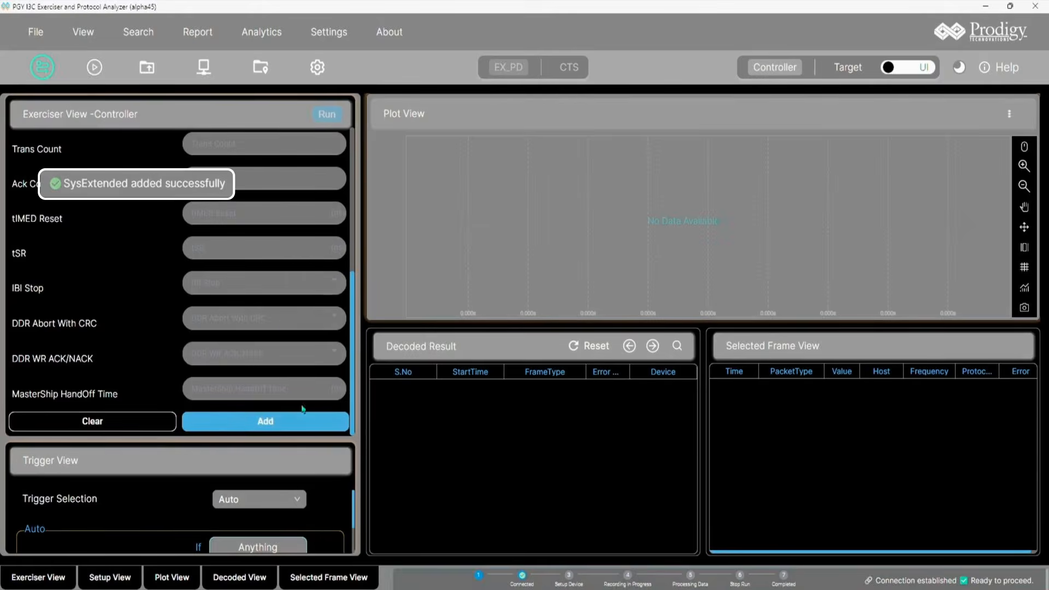
scroll(240, 312, "up", 5)
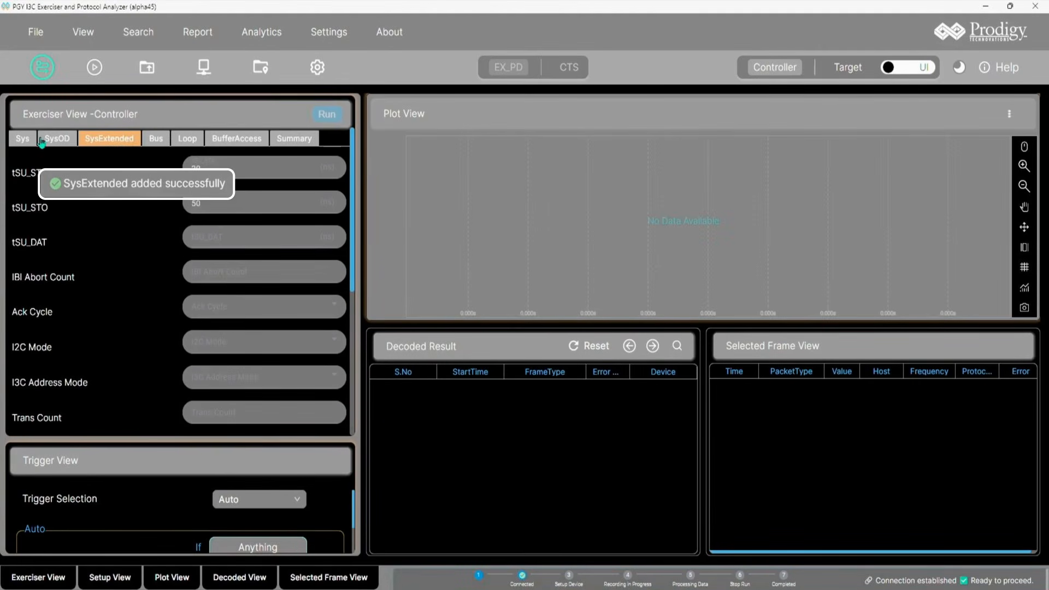
left_click(296, 140)
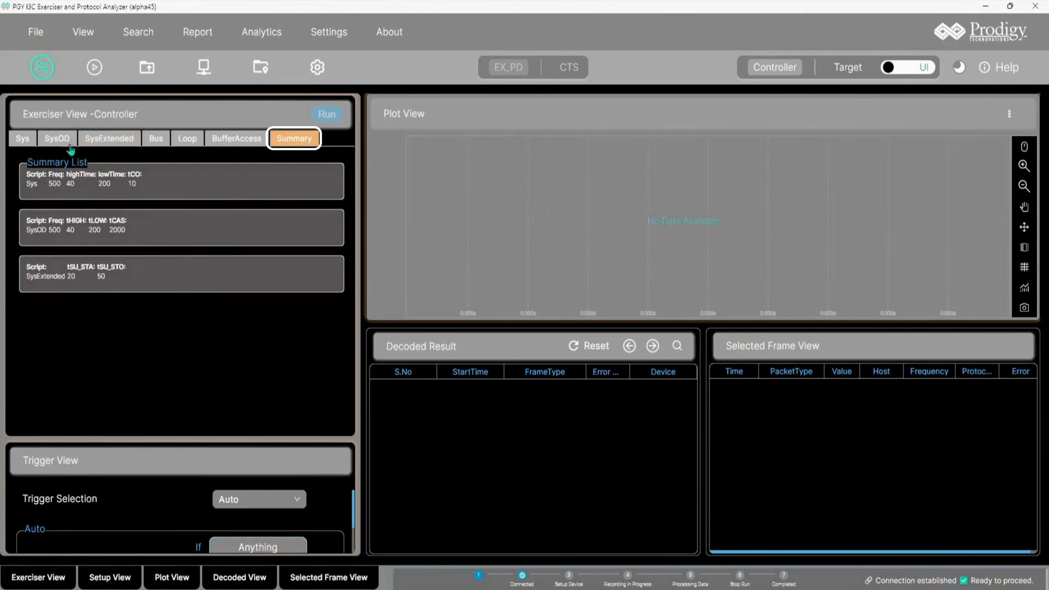
Step: Open the Bus tab and select BroadCast as the message type
left_click(155, 139)
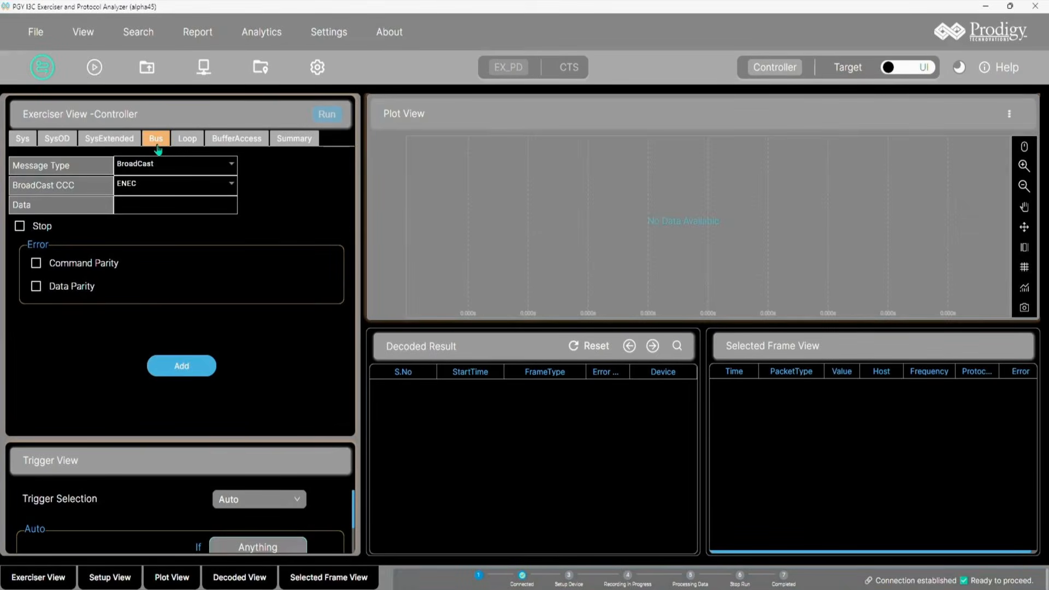
left_click(141, 170)
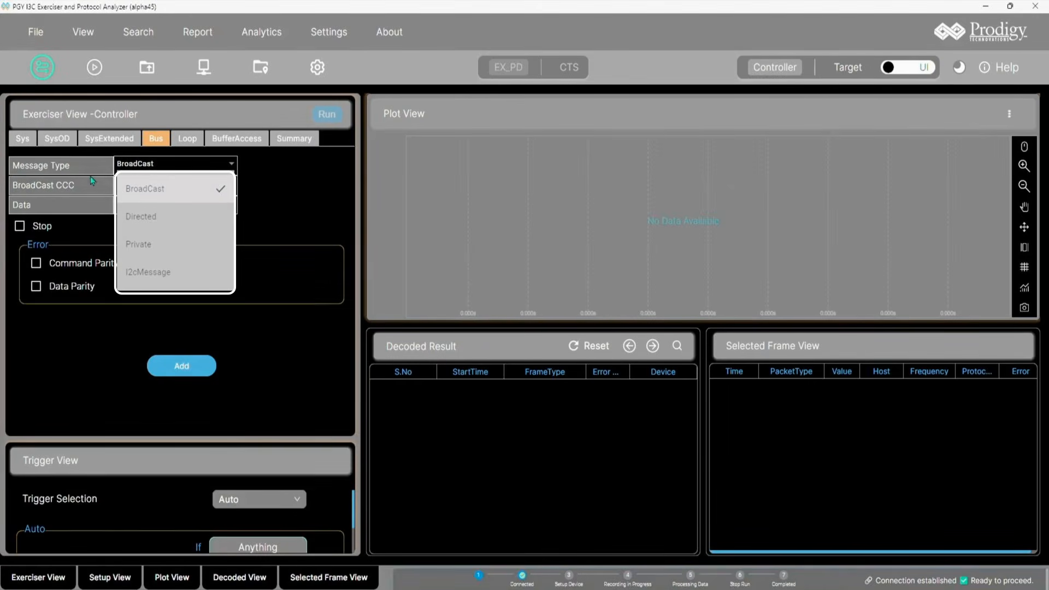
left_click(140, 192)
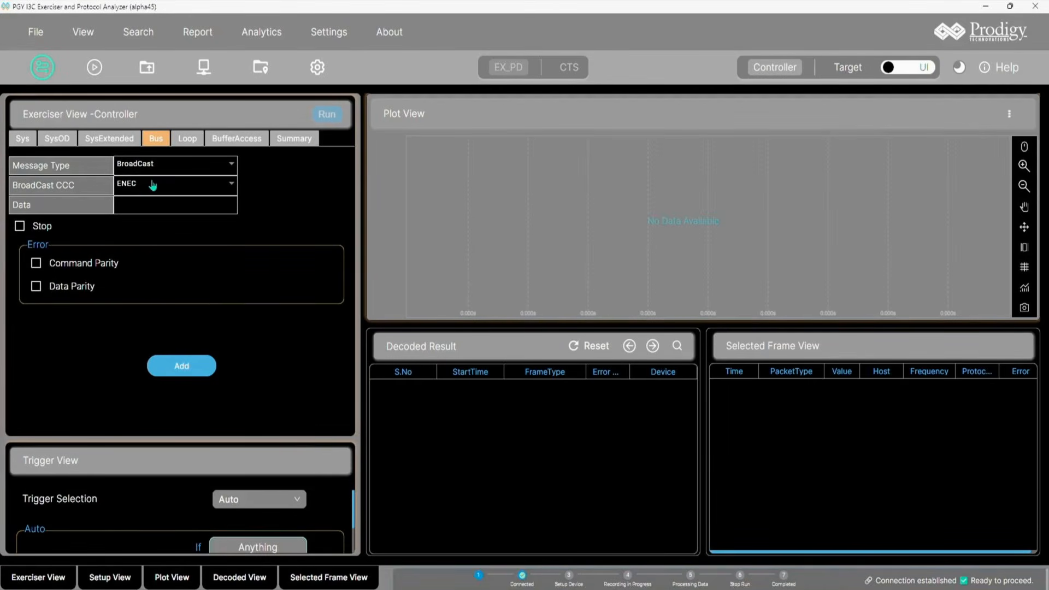
Step: Set the BroadCast CCC to RSTDAA
left_click(153, 186)
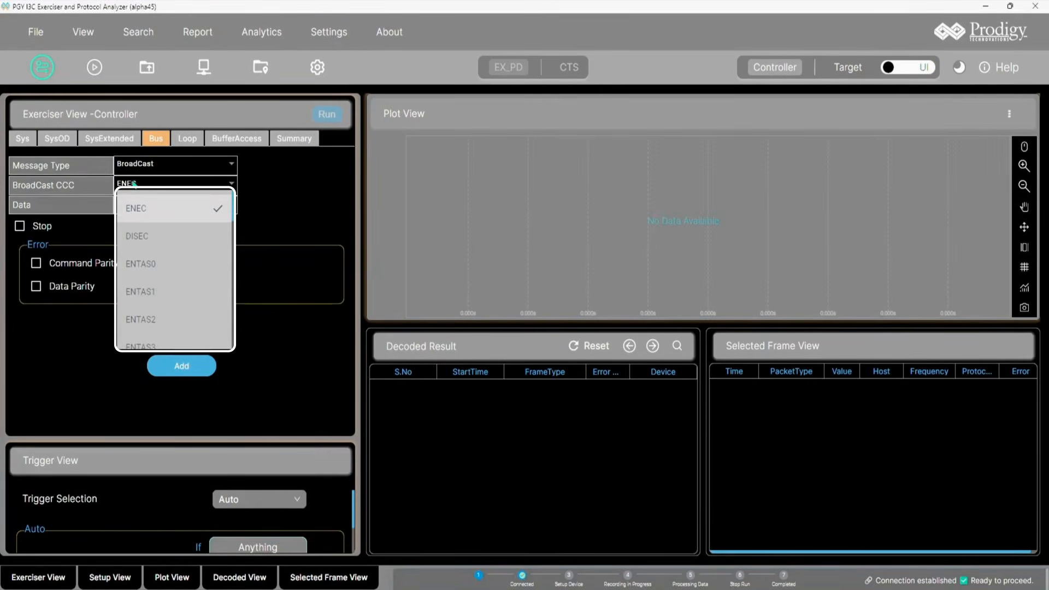
left_click(131, 186)
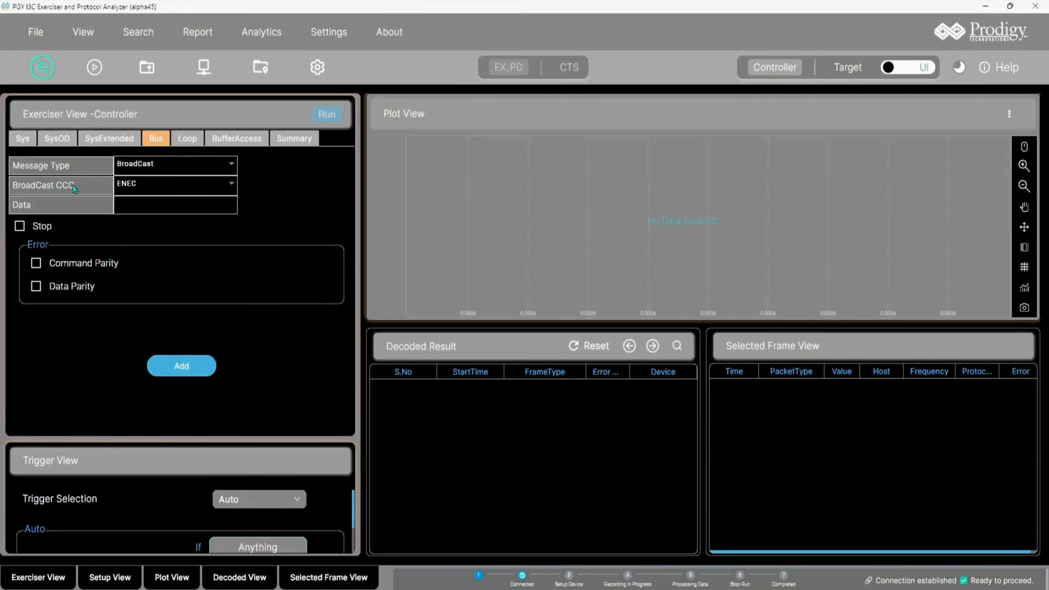
left_click(136, 188)
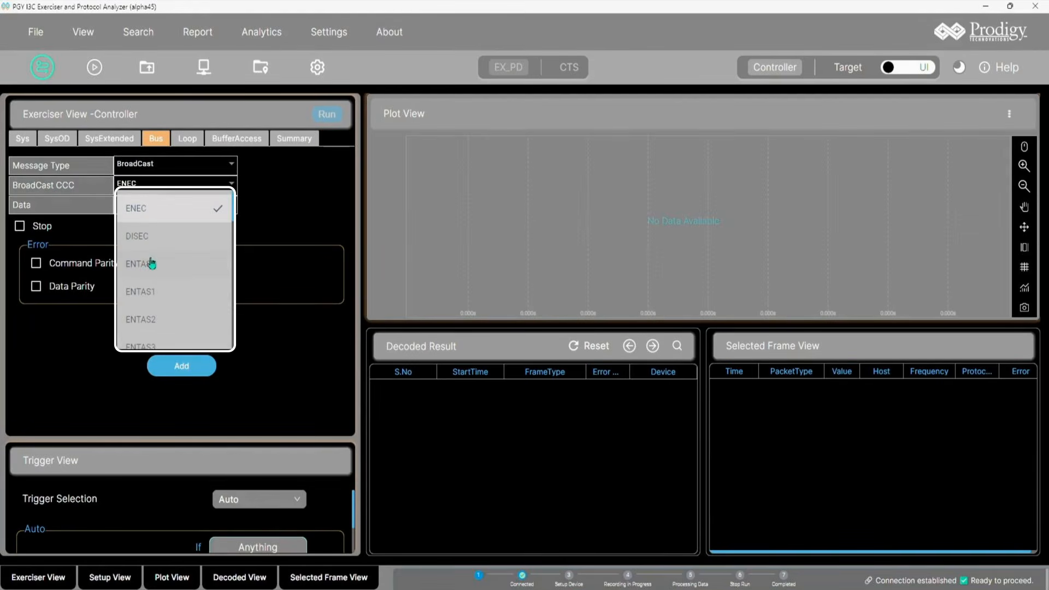
left_click(153, 147)
left_click(152, 185)
scroll(164, 300, "down", 2)
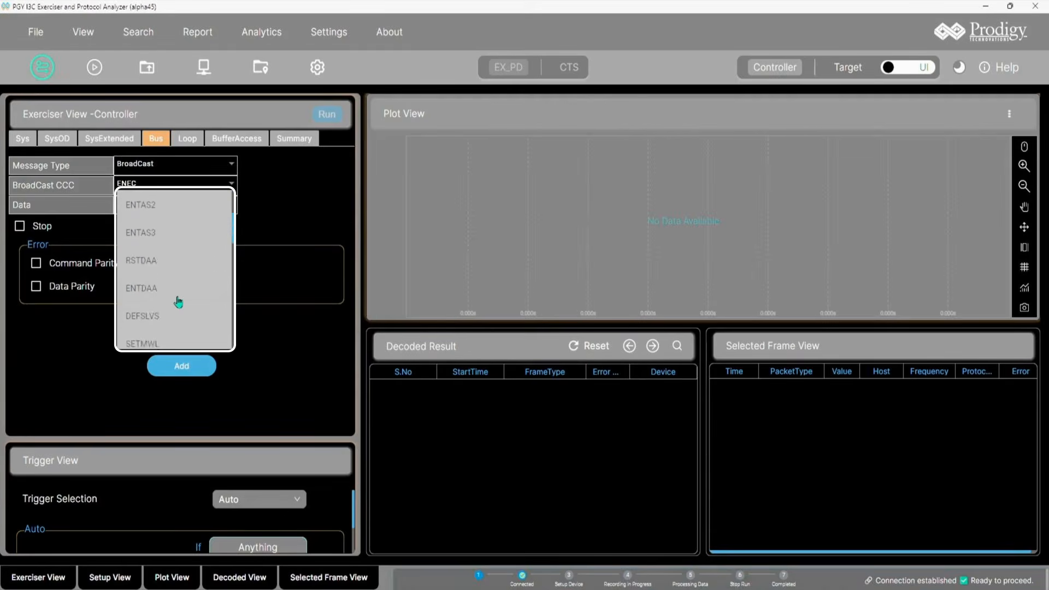
scroll(179, 302, "down", 1)
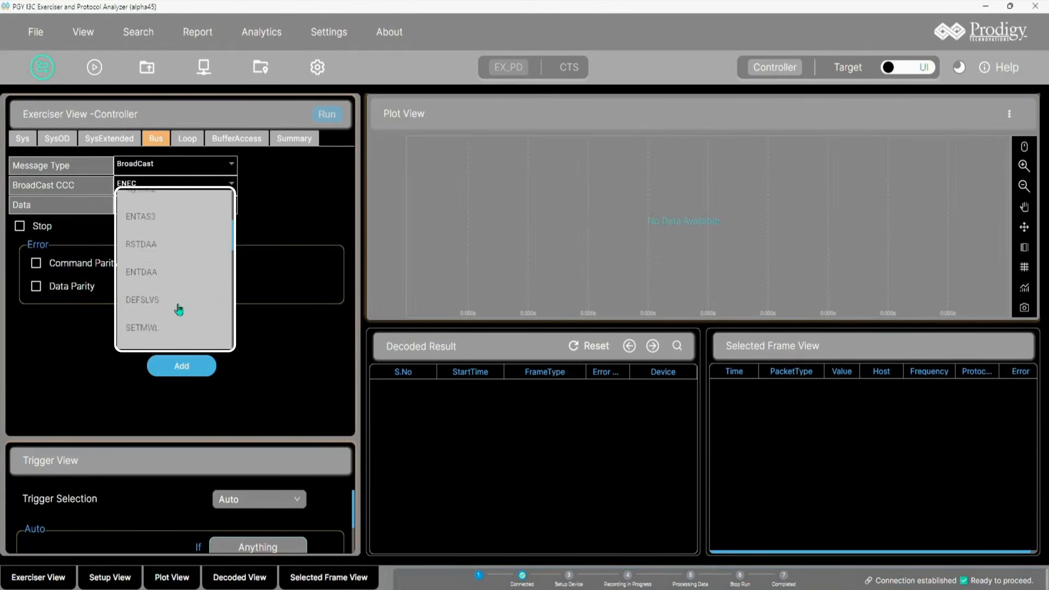
scroll(176, 307, "up", 3)
scroll(179, 304, "down", 2)
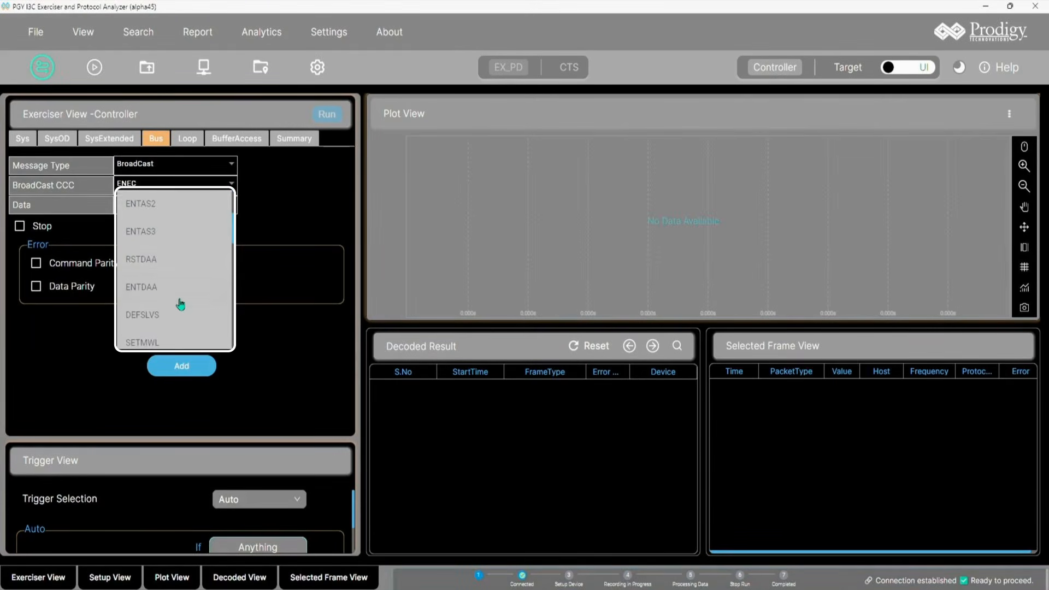
left_click(182, 259)
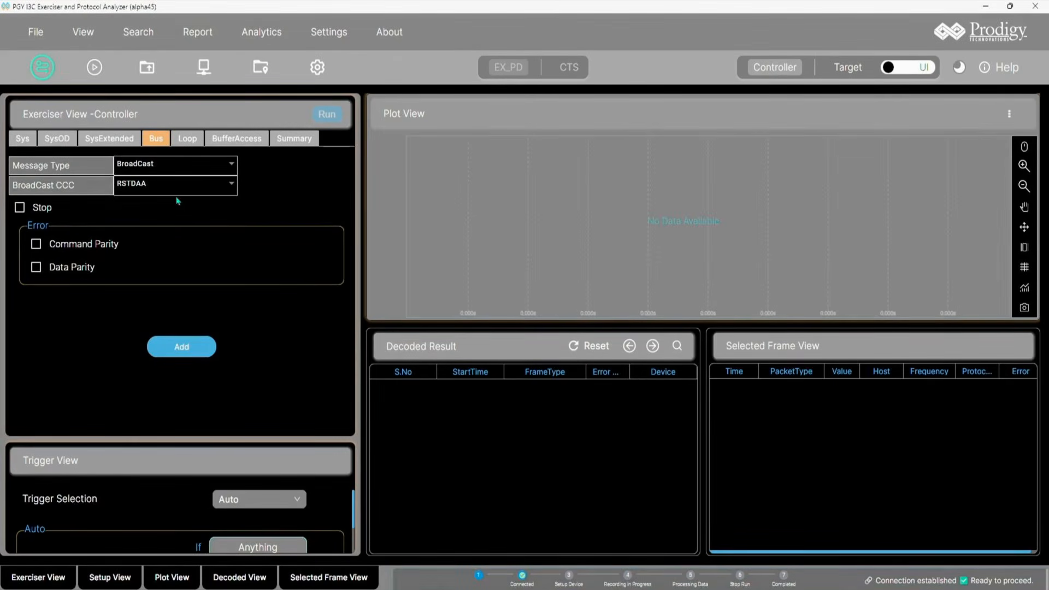
Step: Enable Stop, add the Bus message to the script, and check the summary list
left_click(47, 216)
left_click(47, 216)
left_click(47, 217)
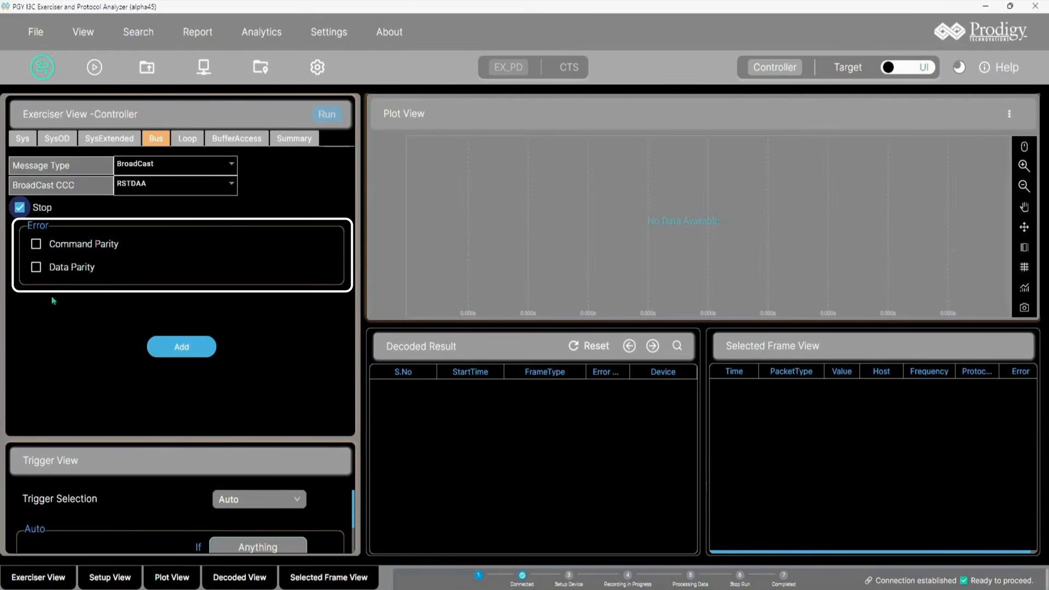
left_click(203, 354)
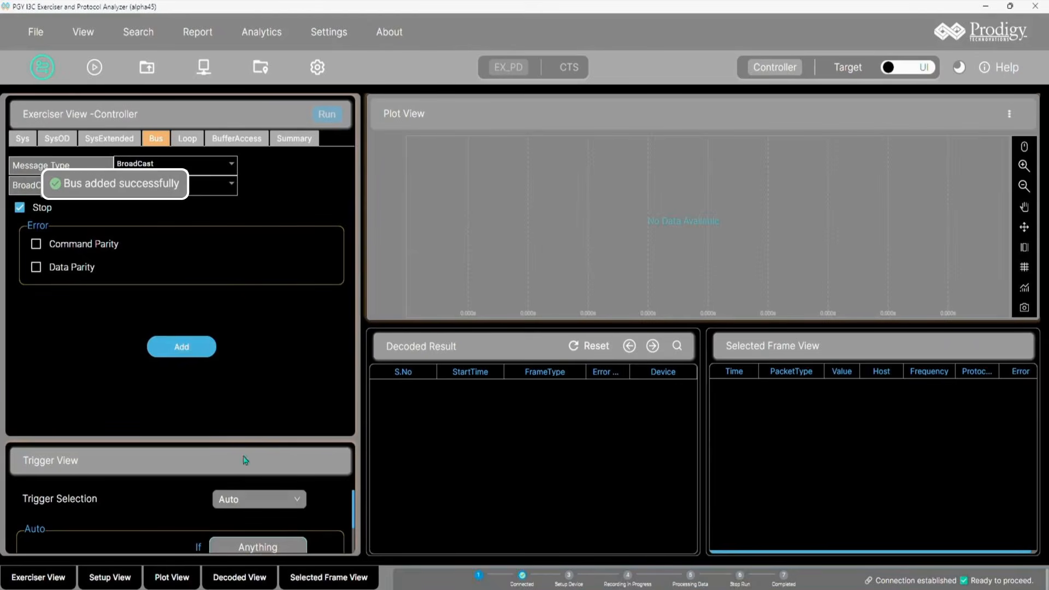
left_click(292, 140)
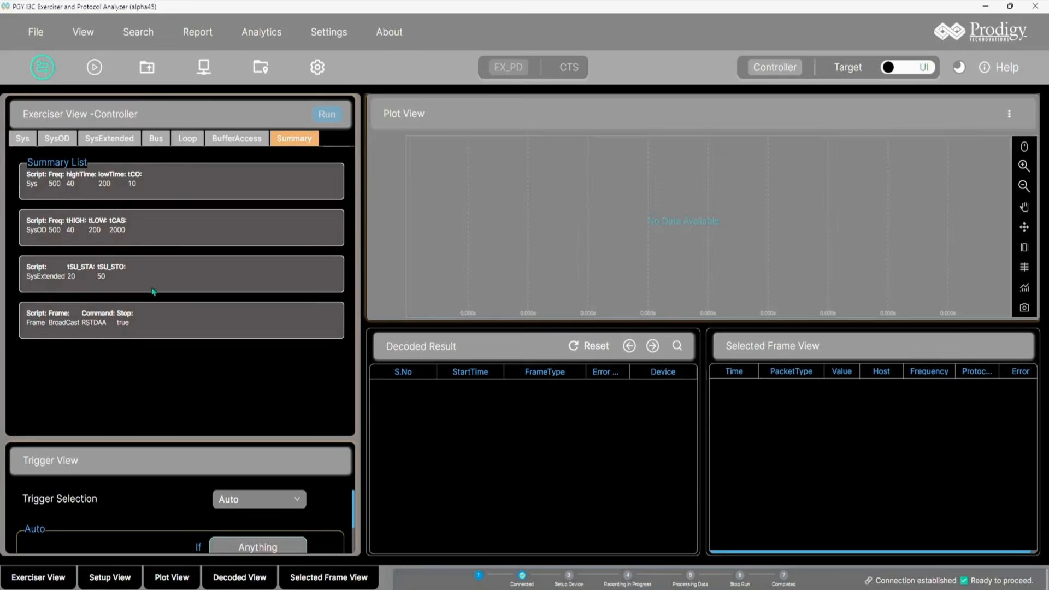
Step: Start capture, run the exerciser script, and inspect the decoded RSTDAA frame
left_click(96, 70)
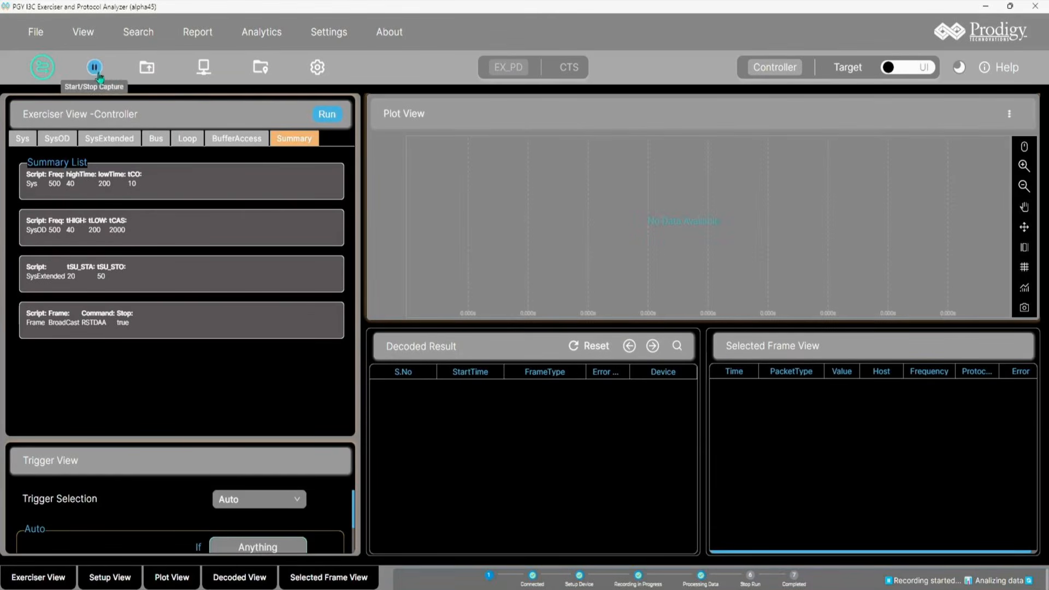
left_click(331, 119)
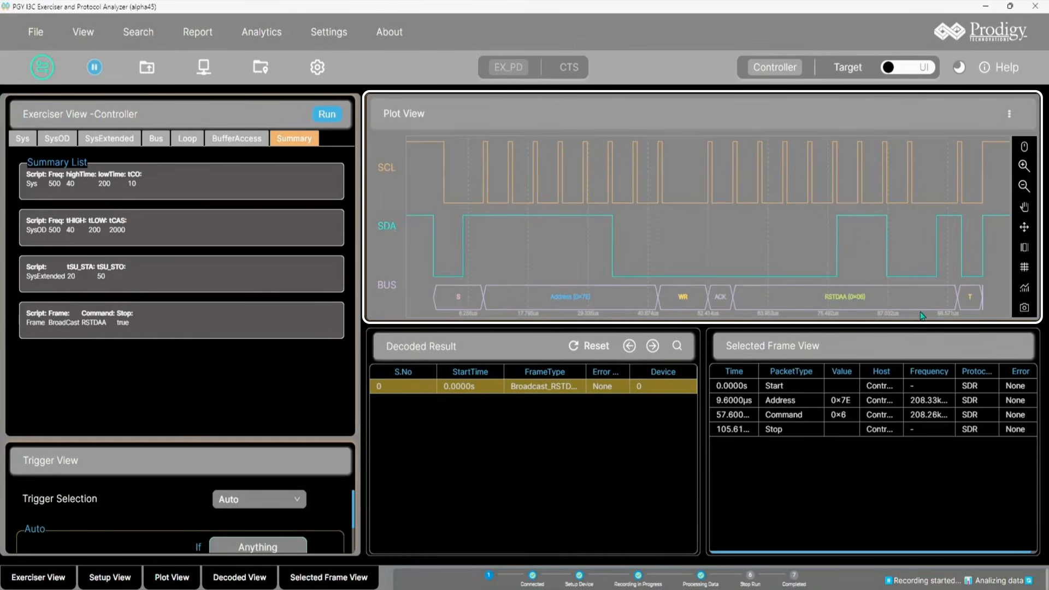
left_click(884, 387)
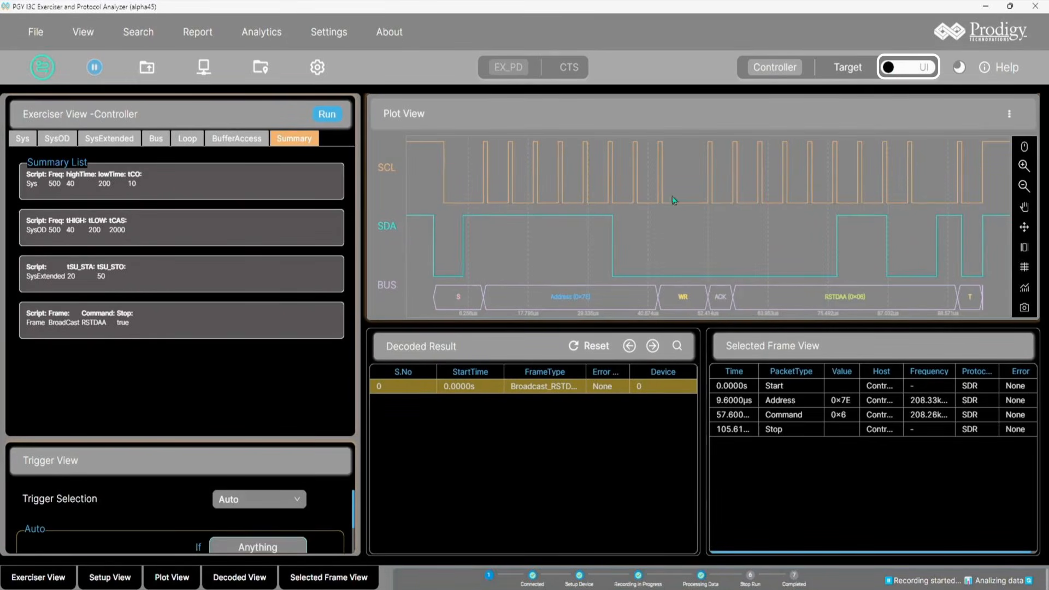
Step: Switch the exerciser to Script mode and load the ENTDAA script from the Master Script folder
left_click(885, 69)
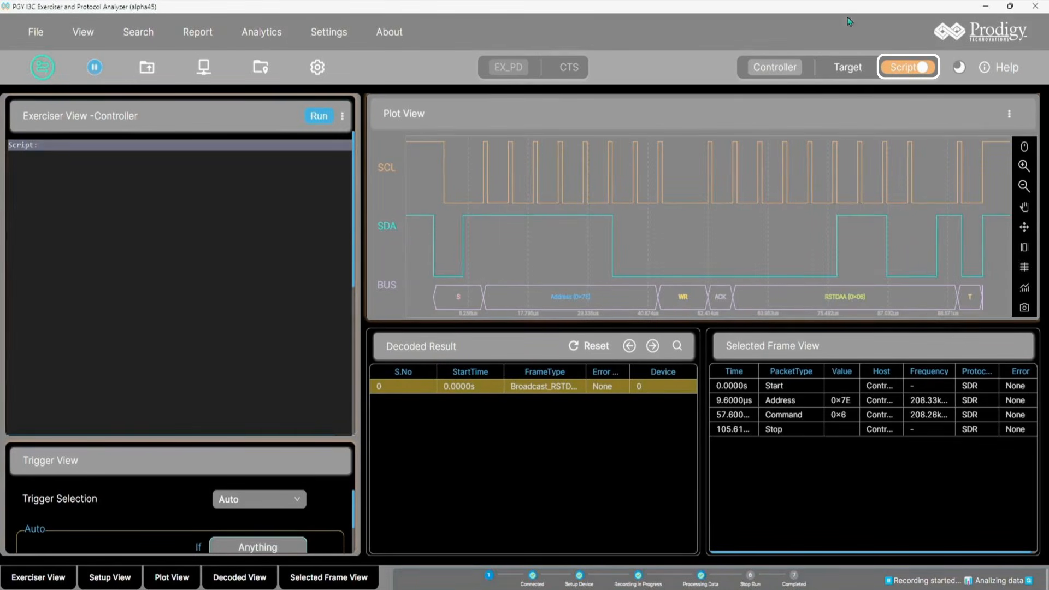
left_click(342, 117)
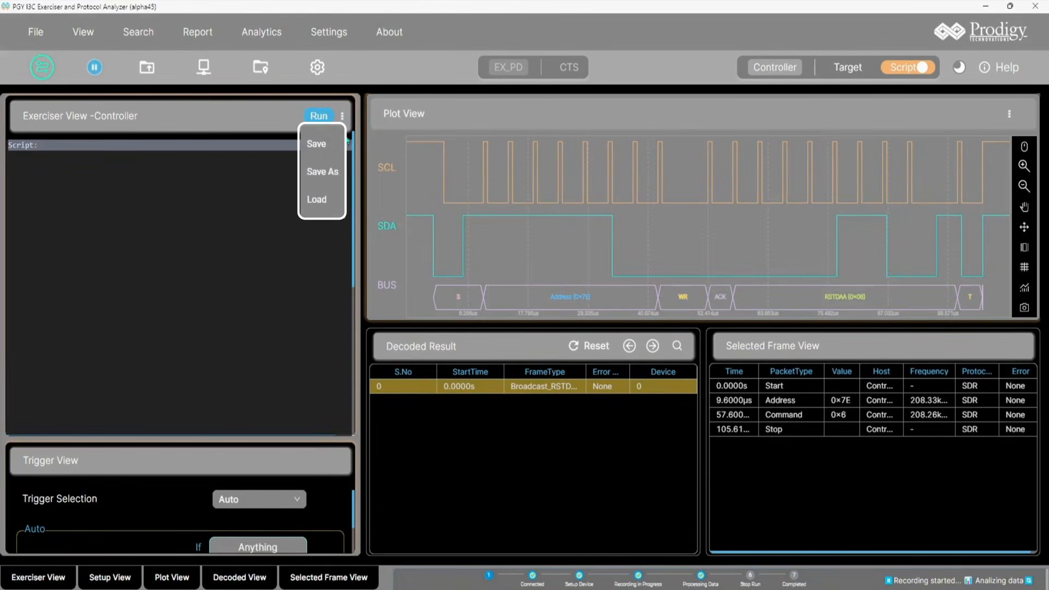
left_click(338, 211)
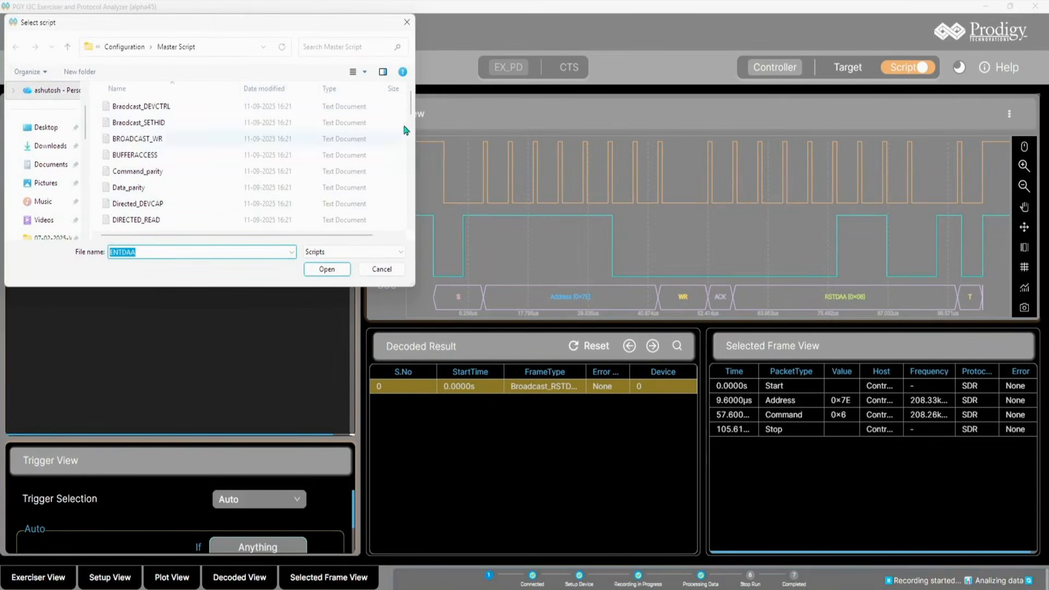
left_click_drag(410, 115, 410, 123)
mouse_move(407, 135)
left_mouse_down()
mouse_move(405, 161)
mouse_move(406, 138)
left_mouse_up()
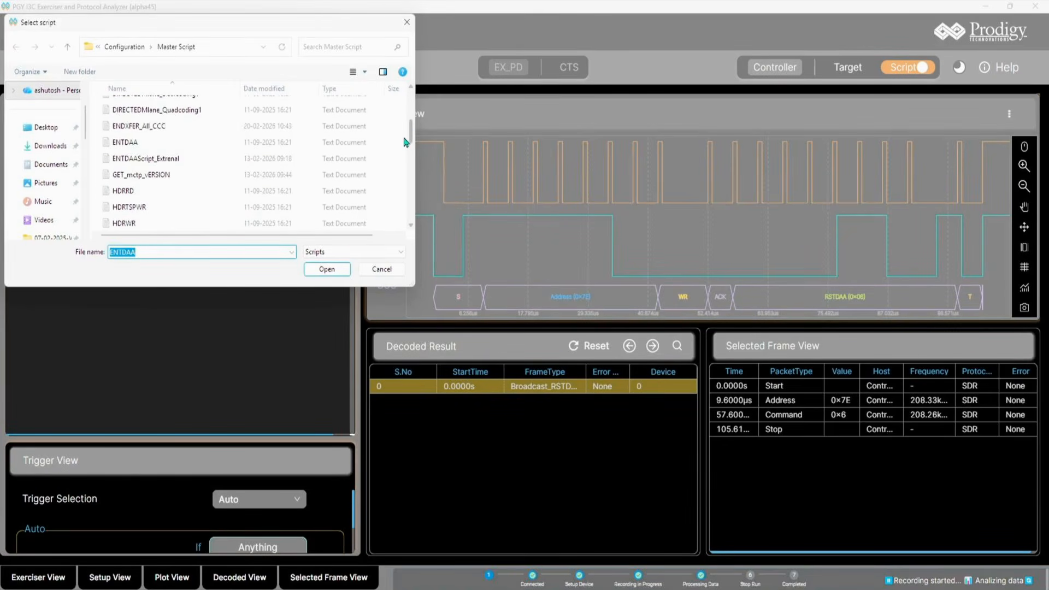
double_click(178, 142)
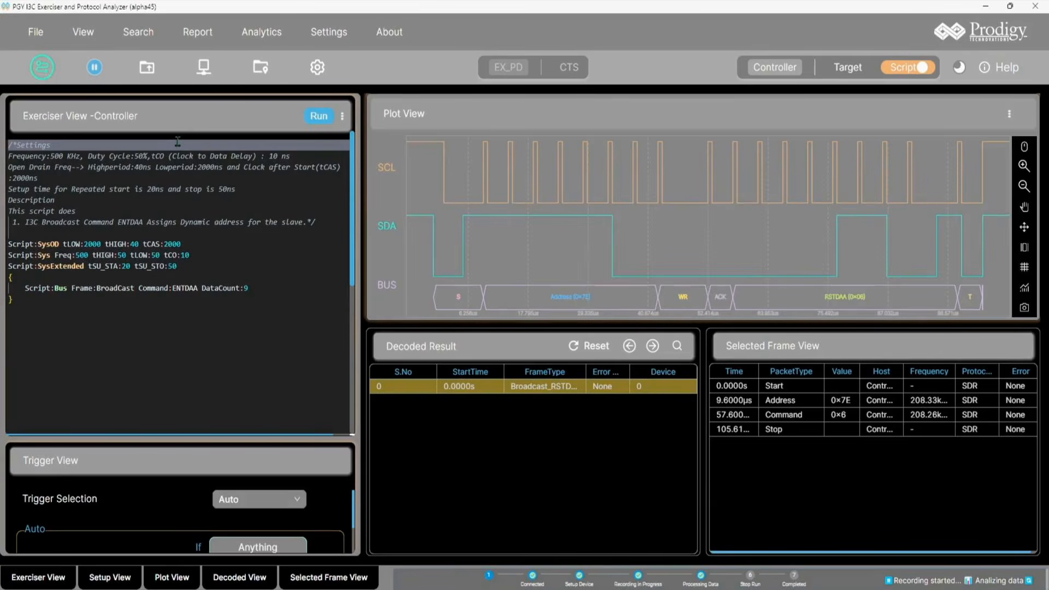
left_click(203, 267)
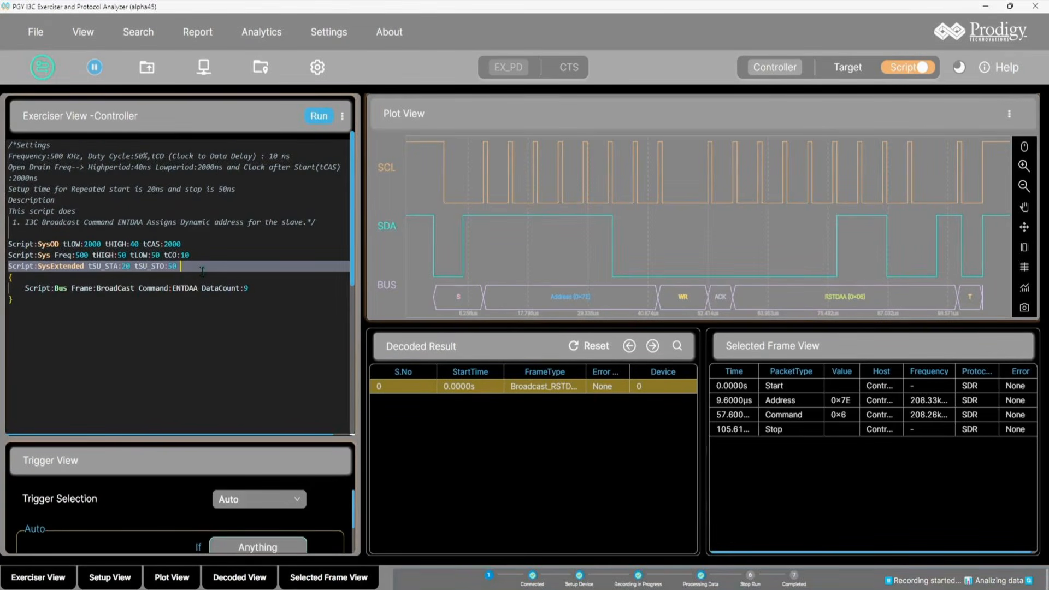
left_click(342, 115)
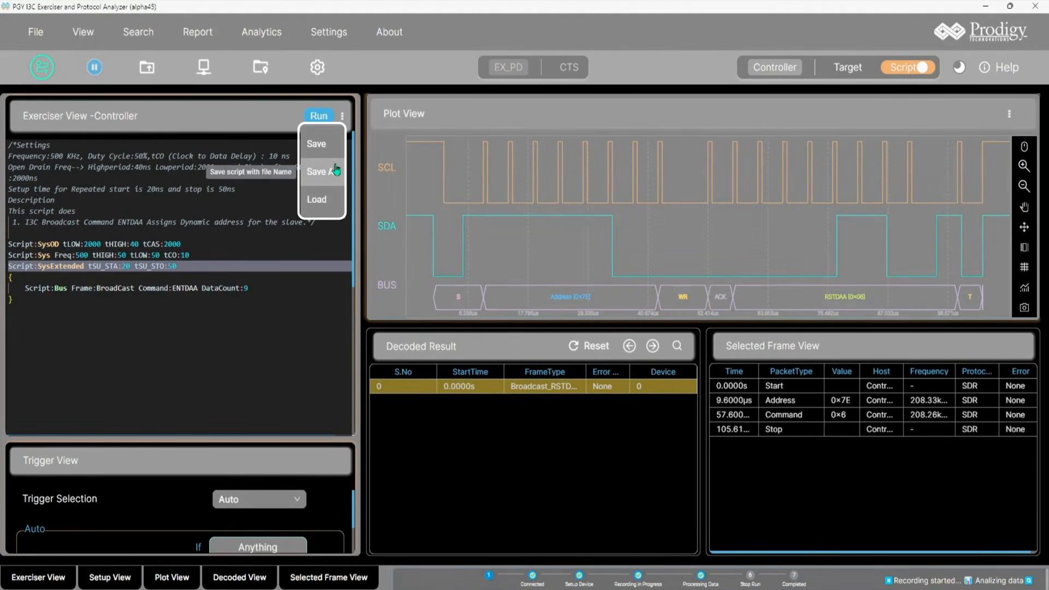
left_click(270, 288)
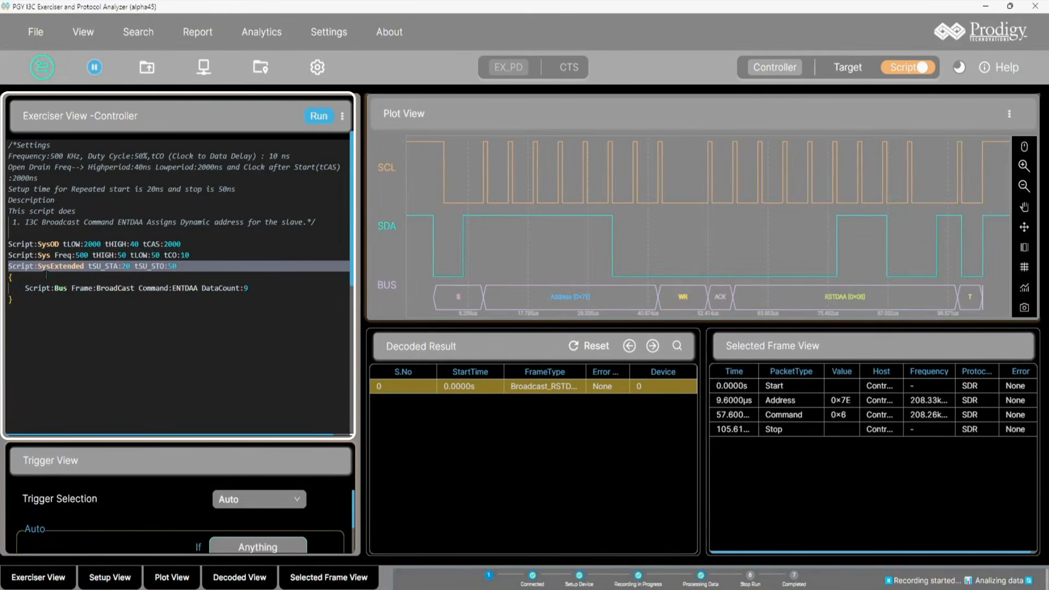
Step: Insert a new line inside the braces reading Script:Bus Frame:BroadCast Command:RSTDAA
left_click(46, 276)
key("Return")
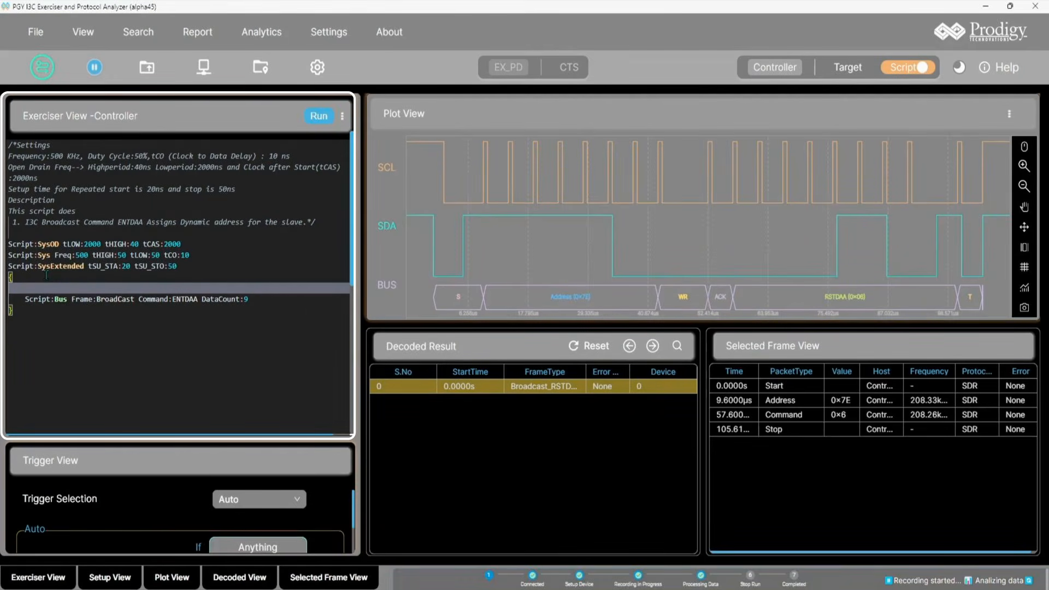
type("Scr")
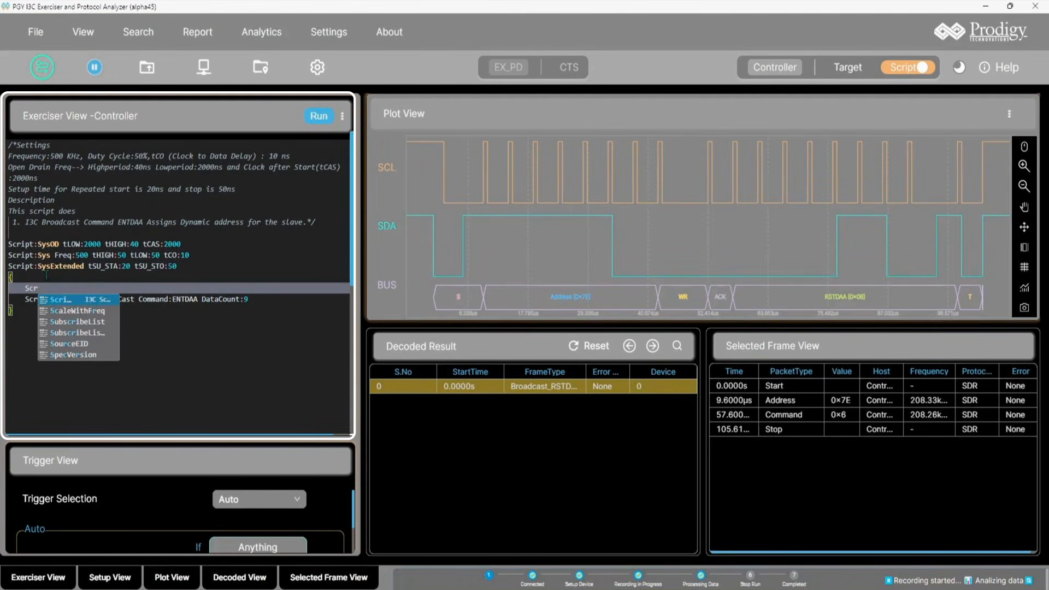
type("ipt:")
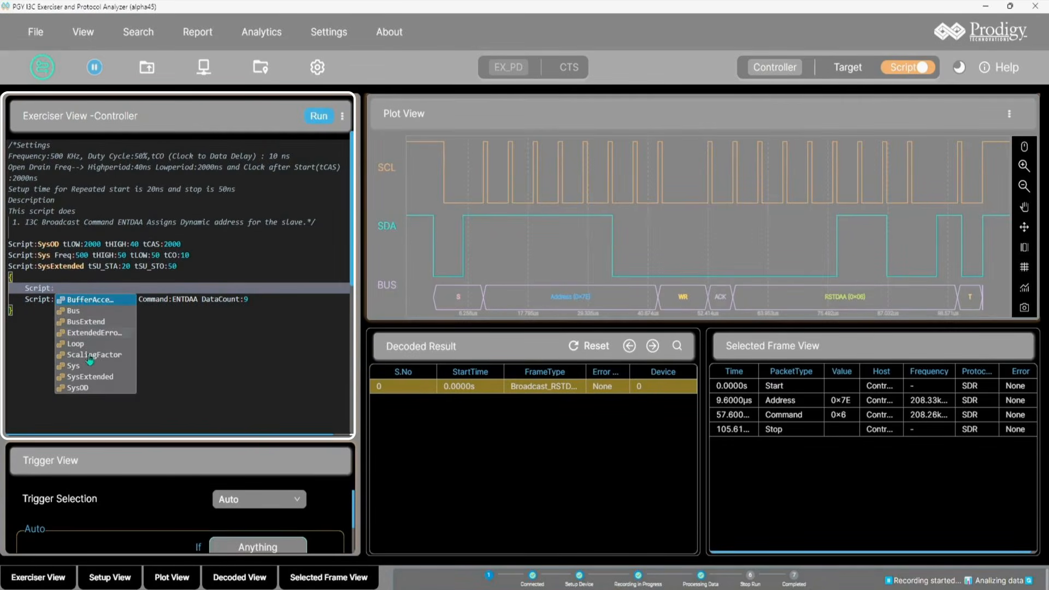
left_click(86, 311)
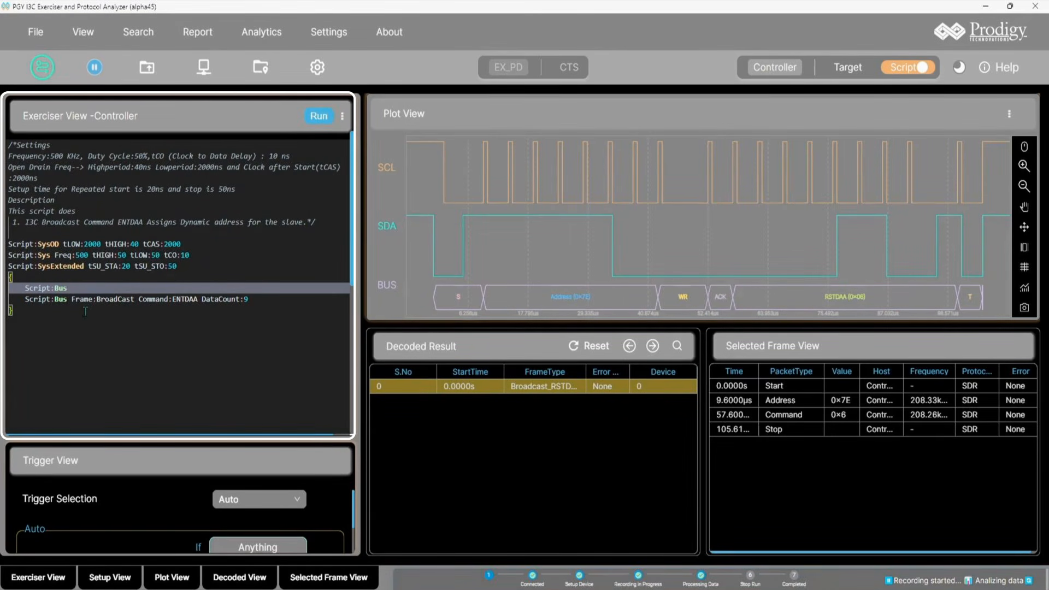
type("Frame:")
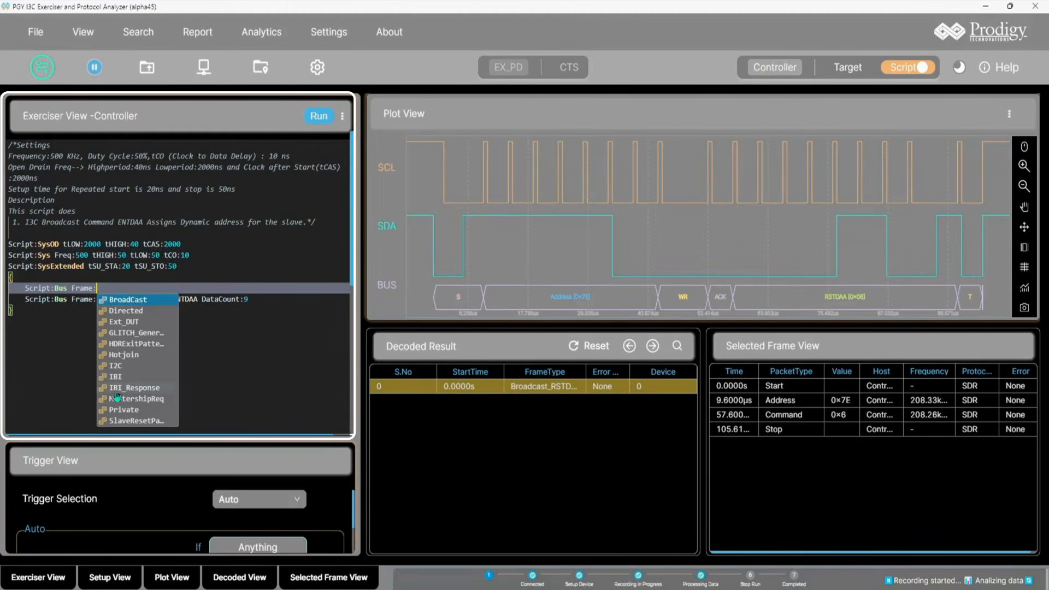
left_click(155, 302)
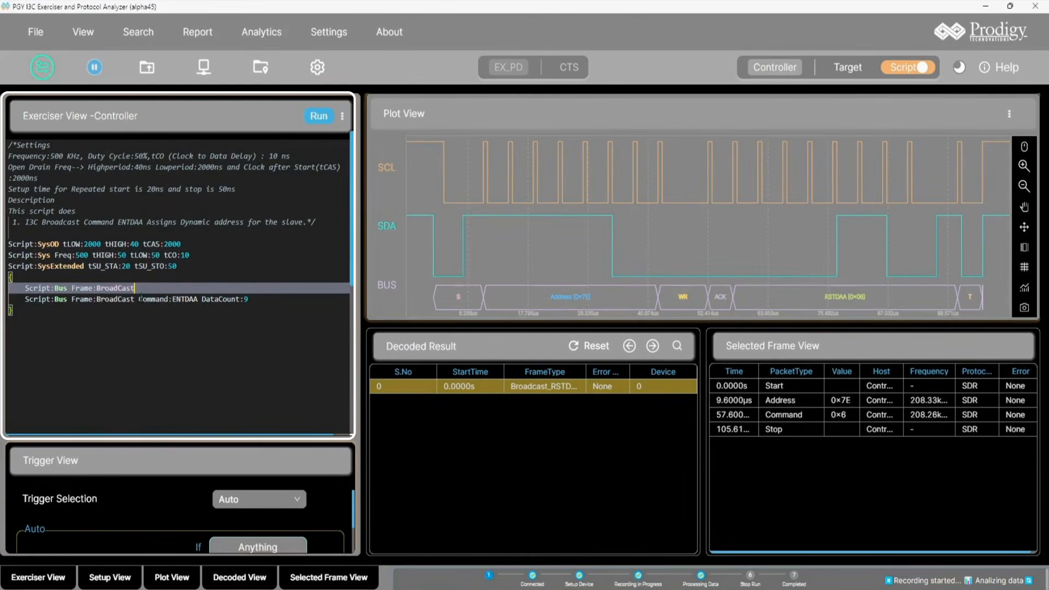
type("Command:")
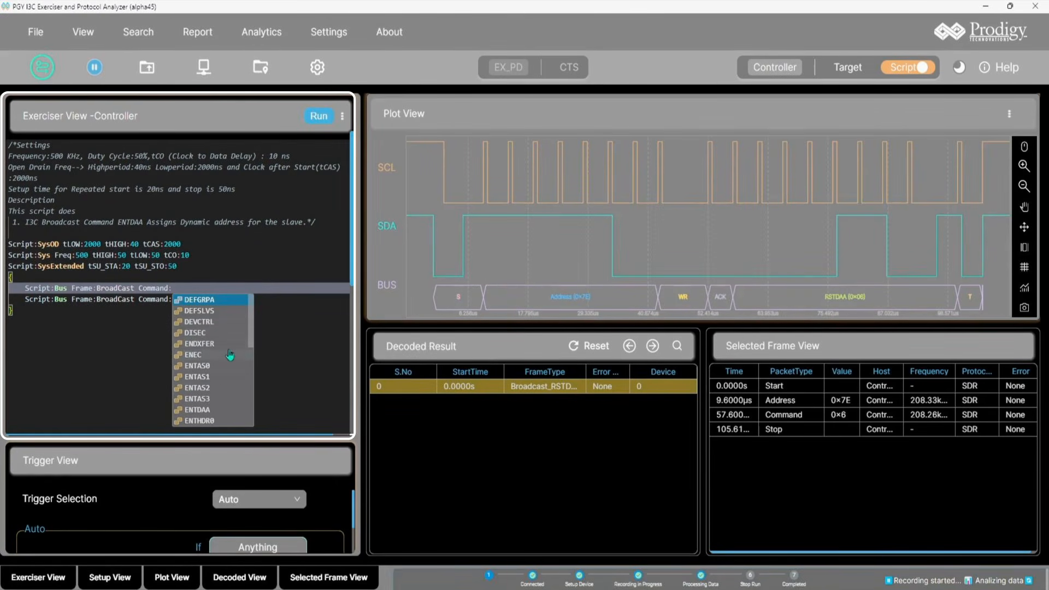
scroll(229, 358, "down", 6)
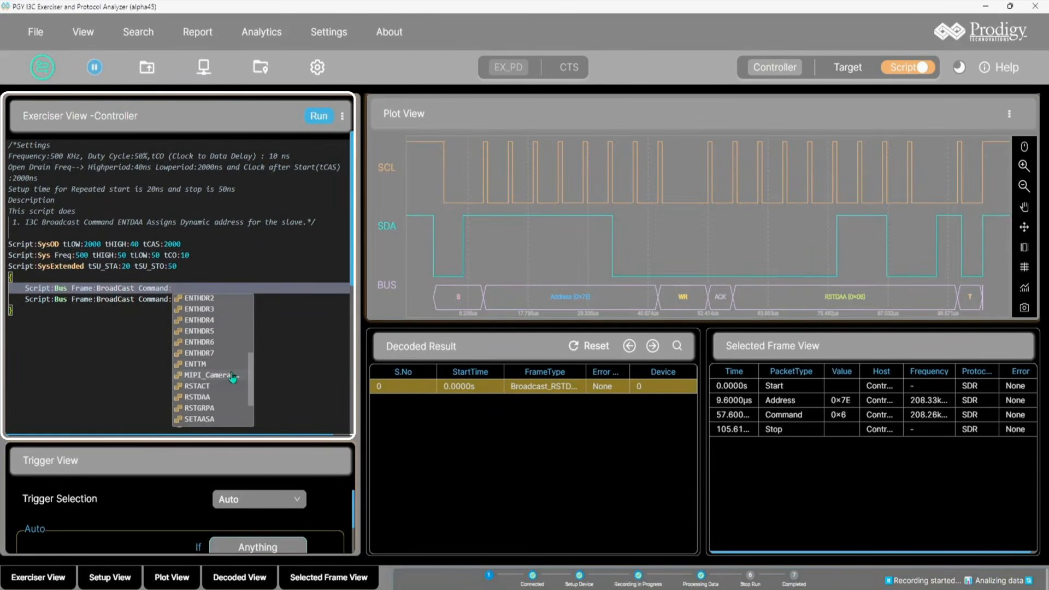
scroll(232, 377, "up", 6)
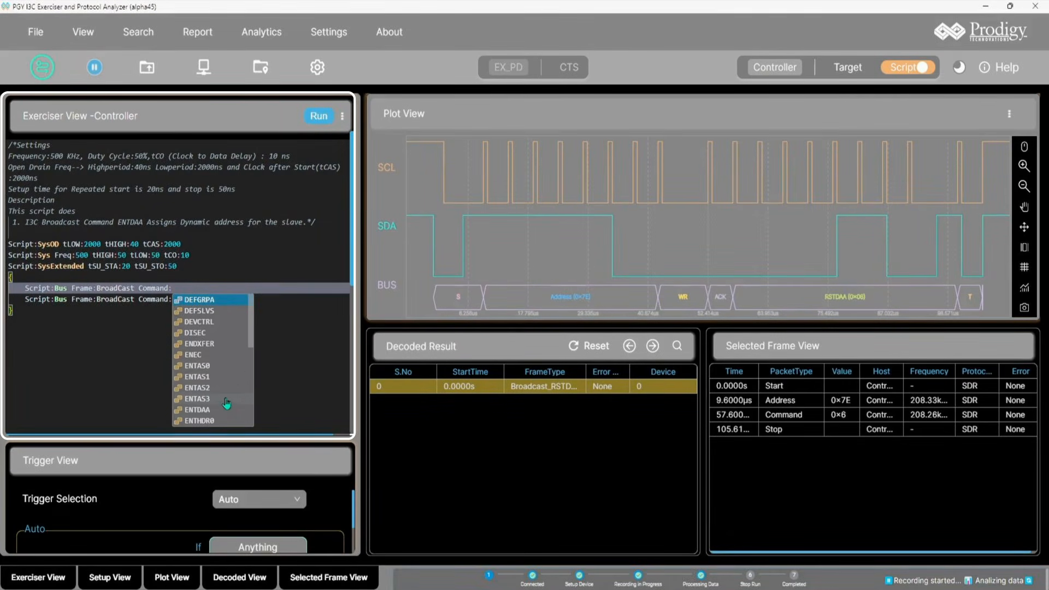
scroll(227, 404, "down", 2)
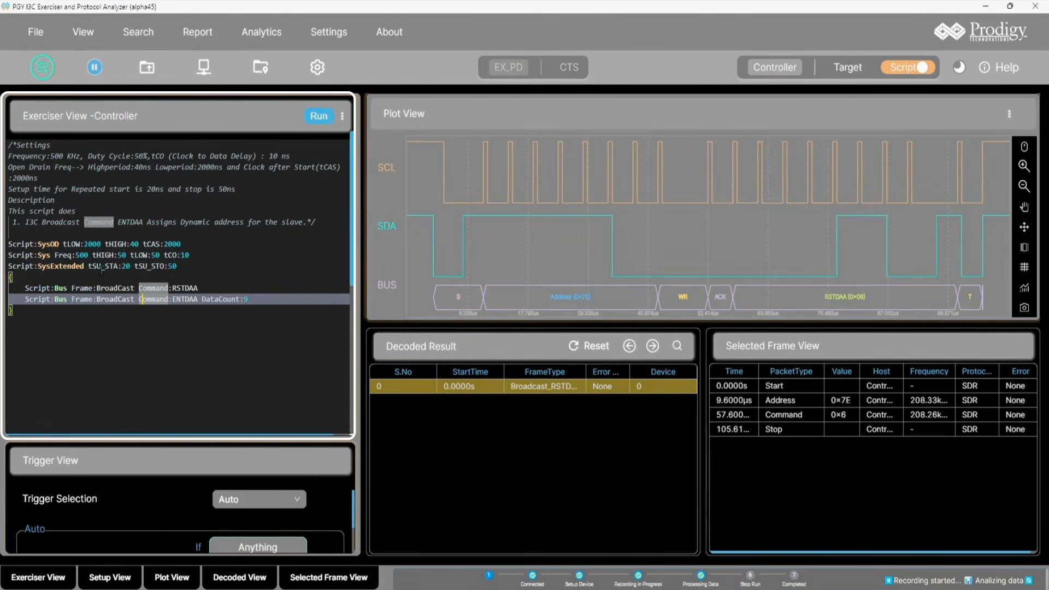
Step: Examine the SysOD, Sys and SysExtended settings lines of the loaded script
double_click(48, 244)
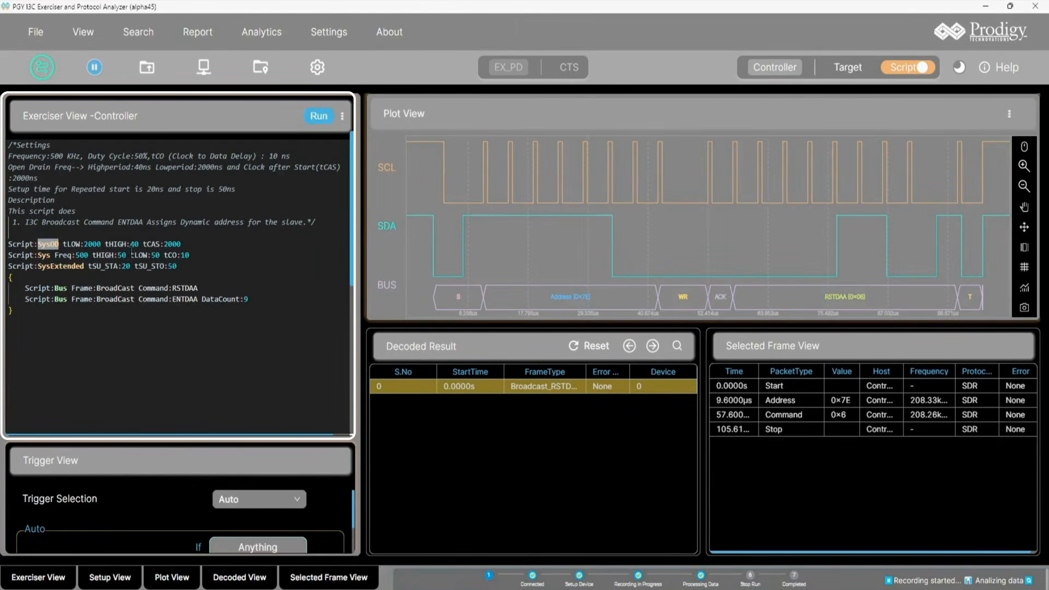
double_click(44, 255)
double_click(170, 255)
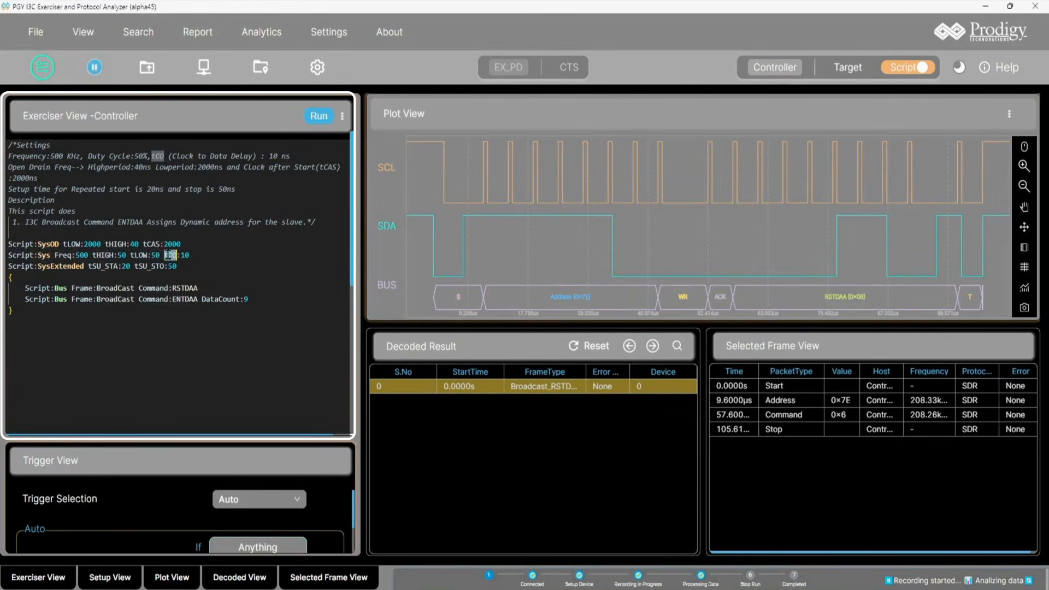
double_click(47, 268)
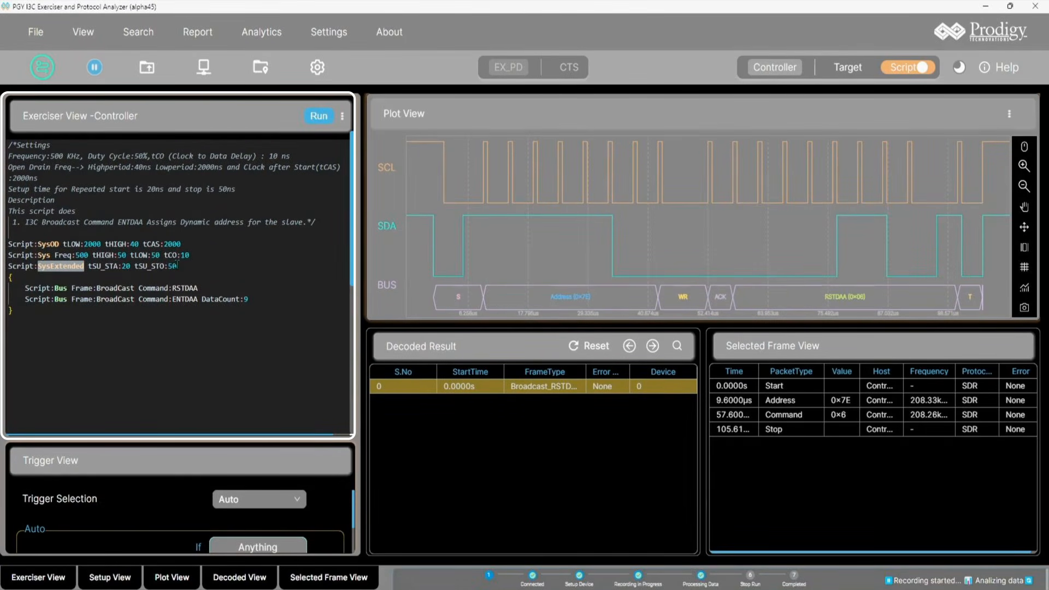
left_click(176, 266)
double_click(174, 266)
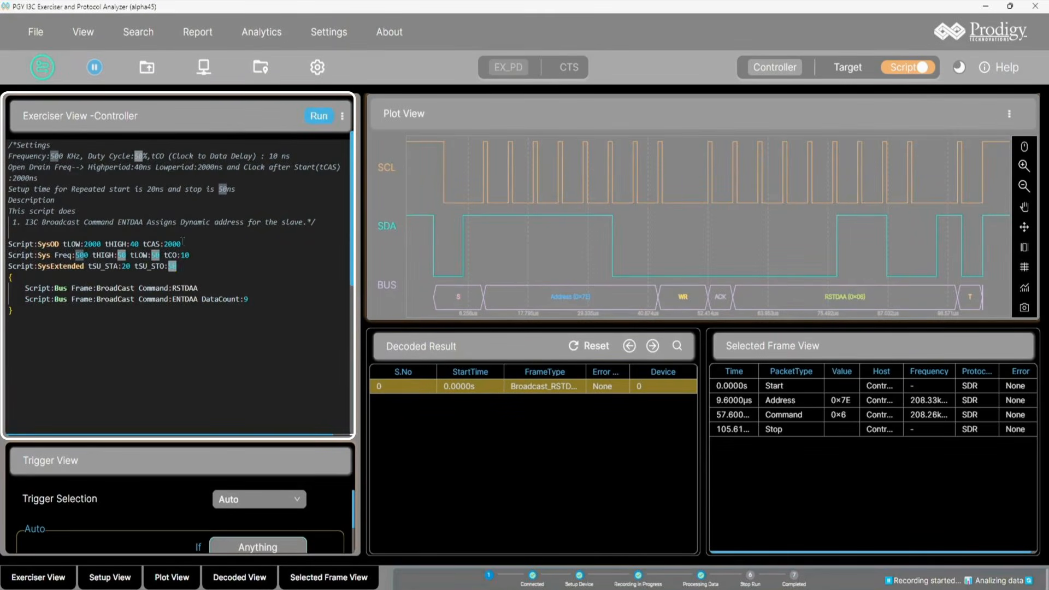
Step: Change the Sys line's frequency value to 12500 in the script
left_click(79, 255)
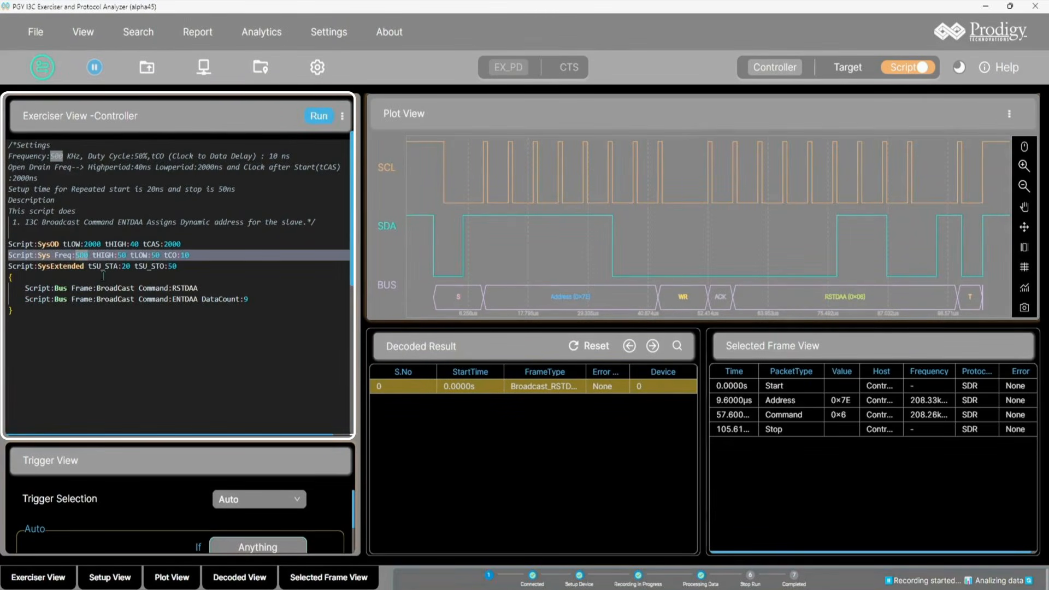
key("BackSpace")
type("125")
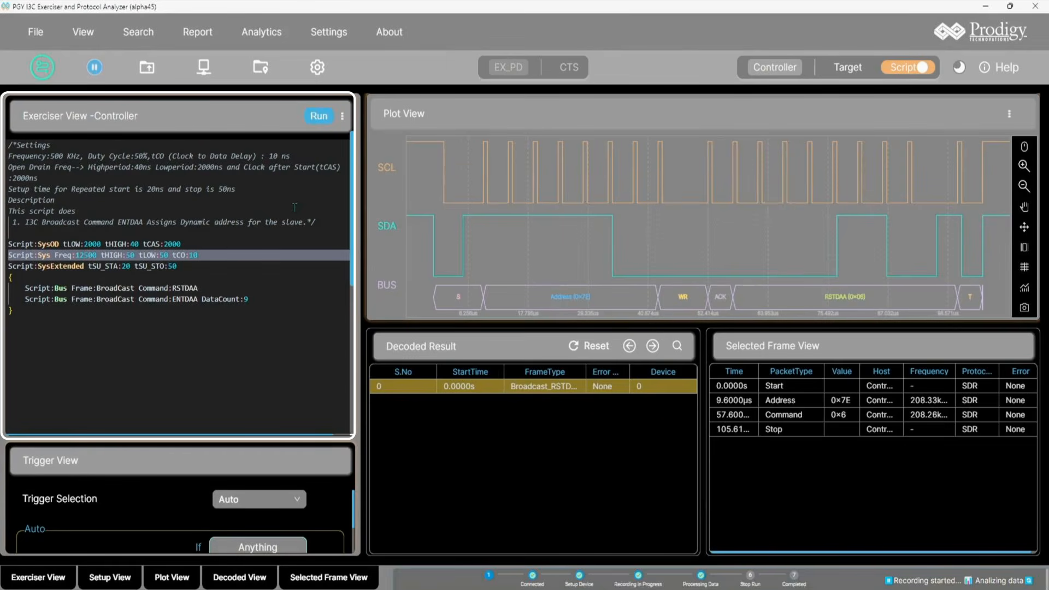
Step: Run the edited script and select the decoded Broadcast ENTDAA frame in the results
left_click(319, 116)
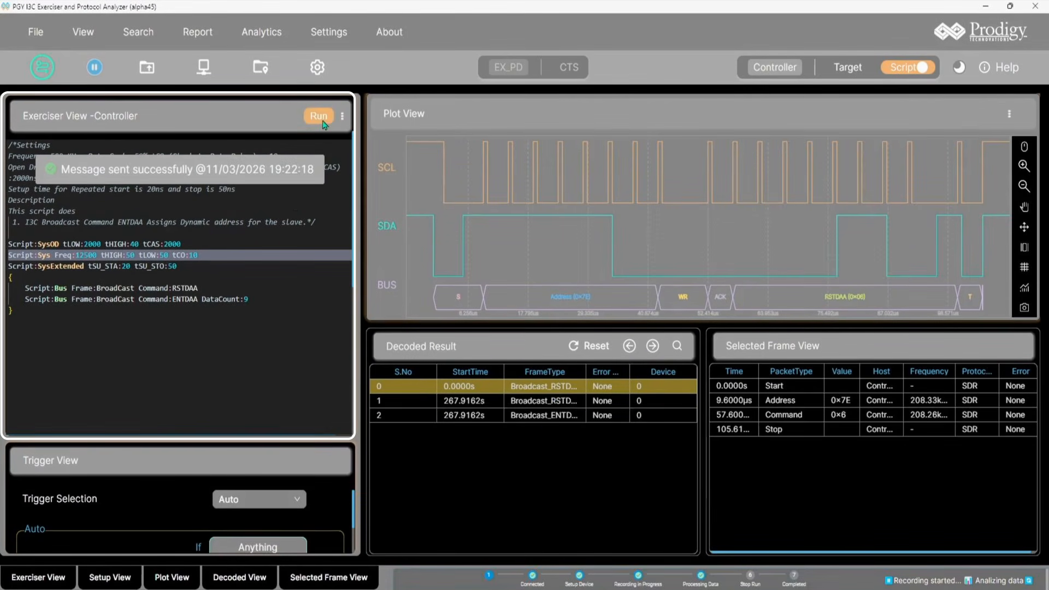
left_click(433, 414)
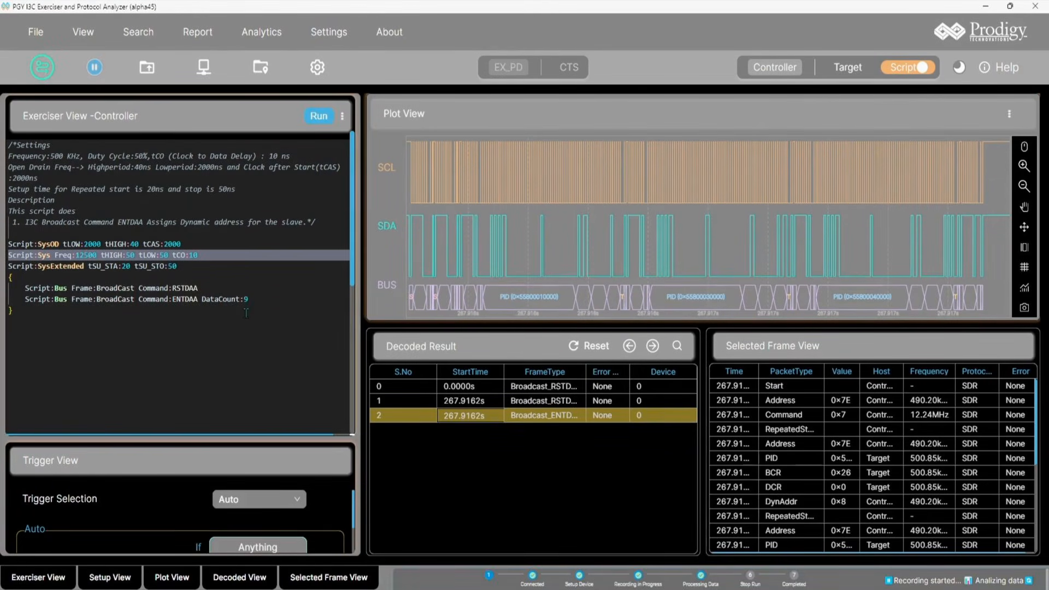
Step: Switch the exerciser to Target mode and return to Controller mode
left_click(859, 74)
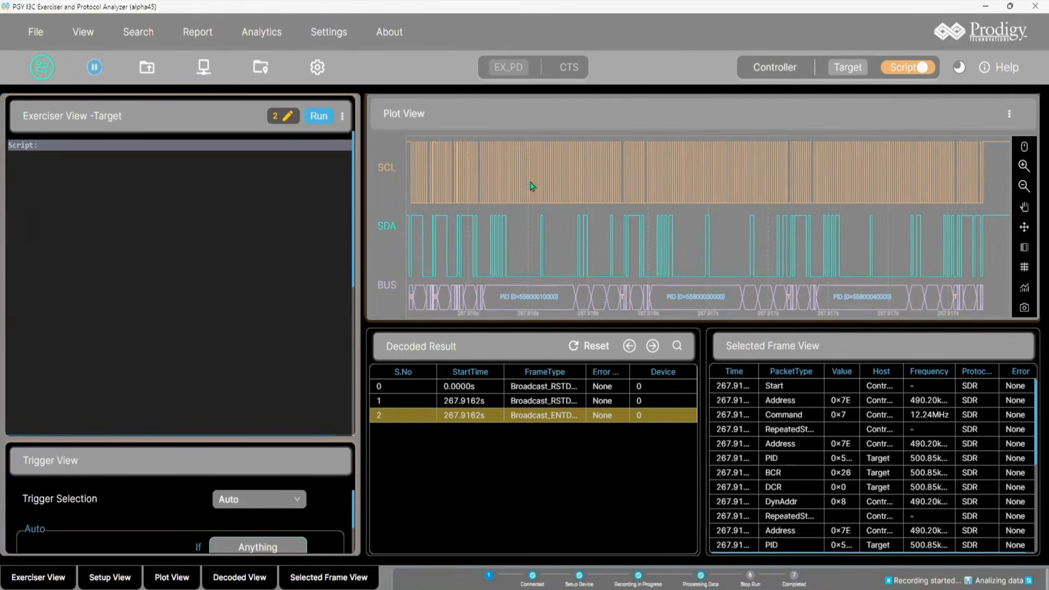
left_click(790, 77)
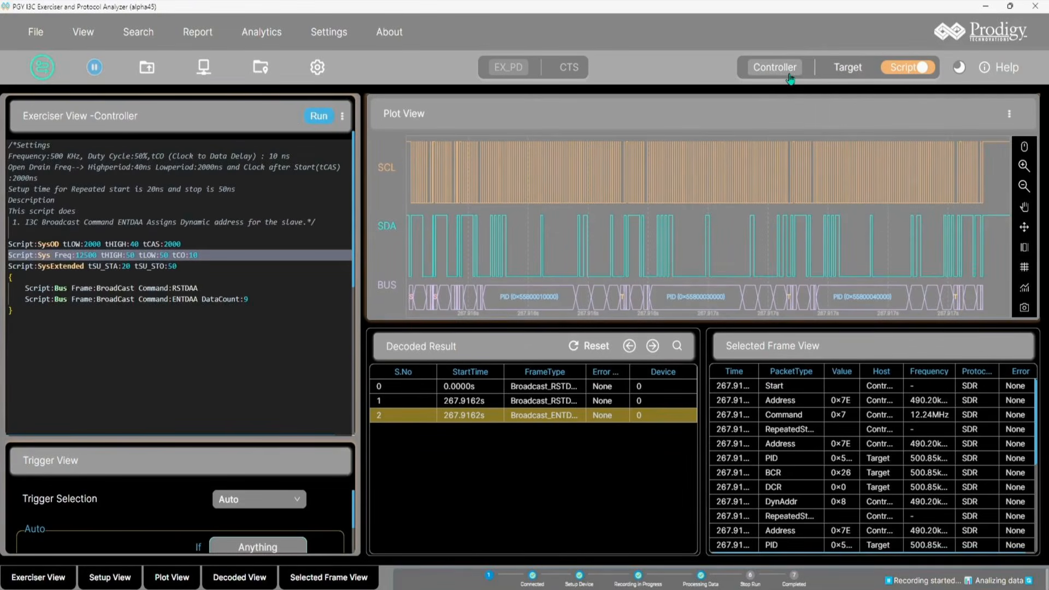